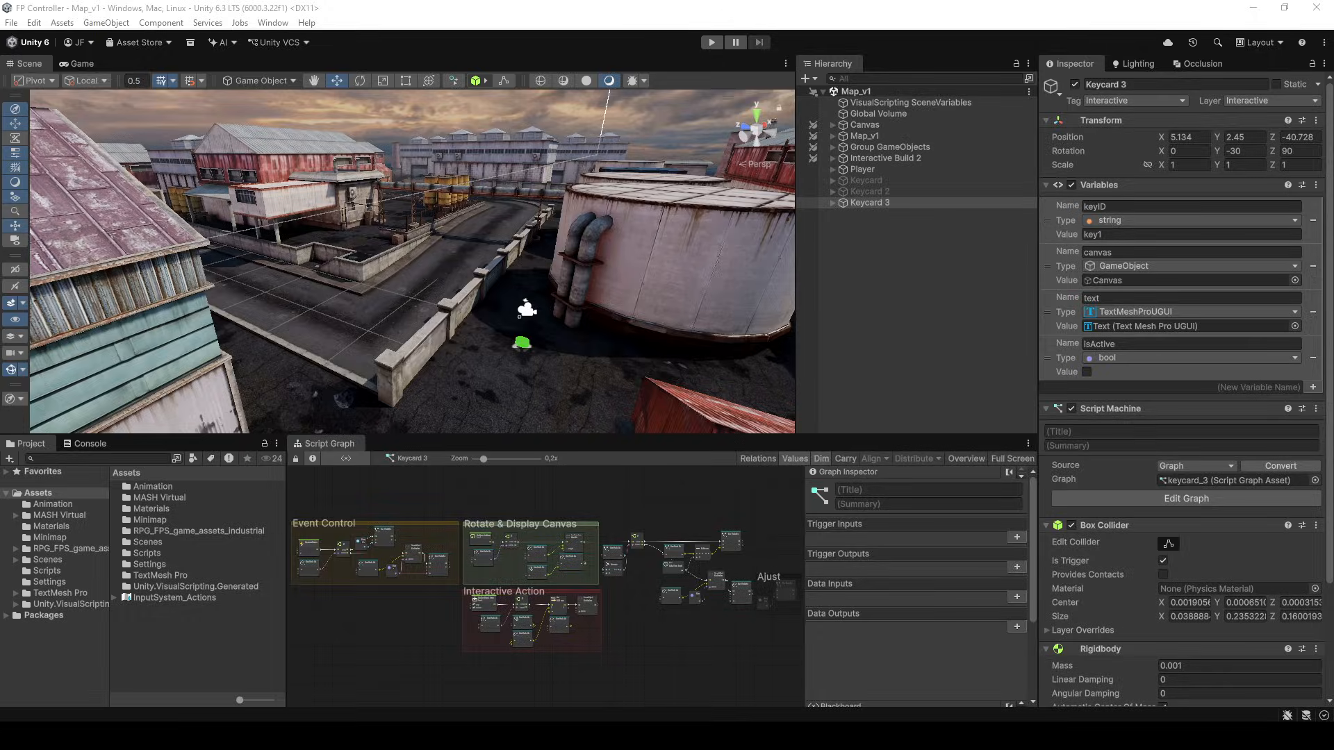
Step: Switch to Unity Hub and create a new local project named ProjetoTest from the Universal 3D template
key("alt+Tab")
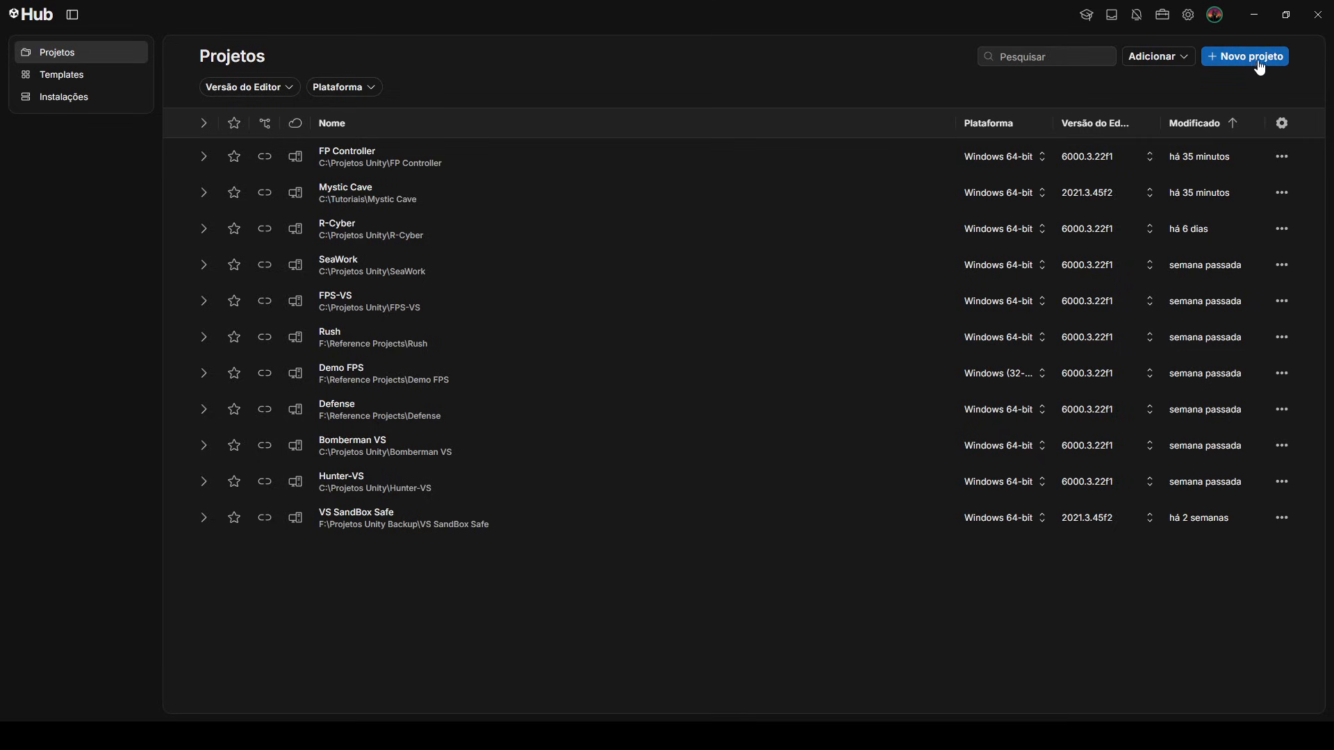
left_click(1258, 67)
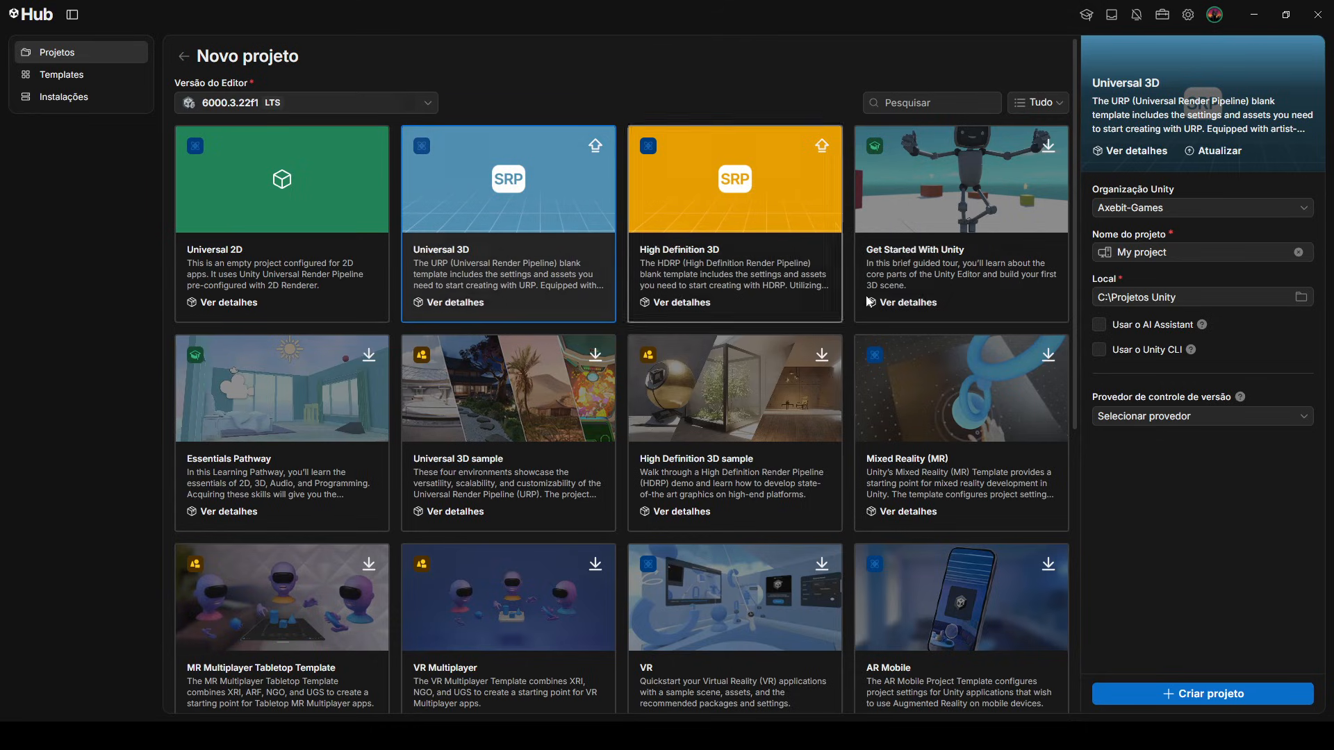
left_click(1193, 254)
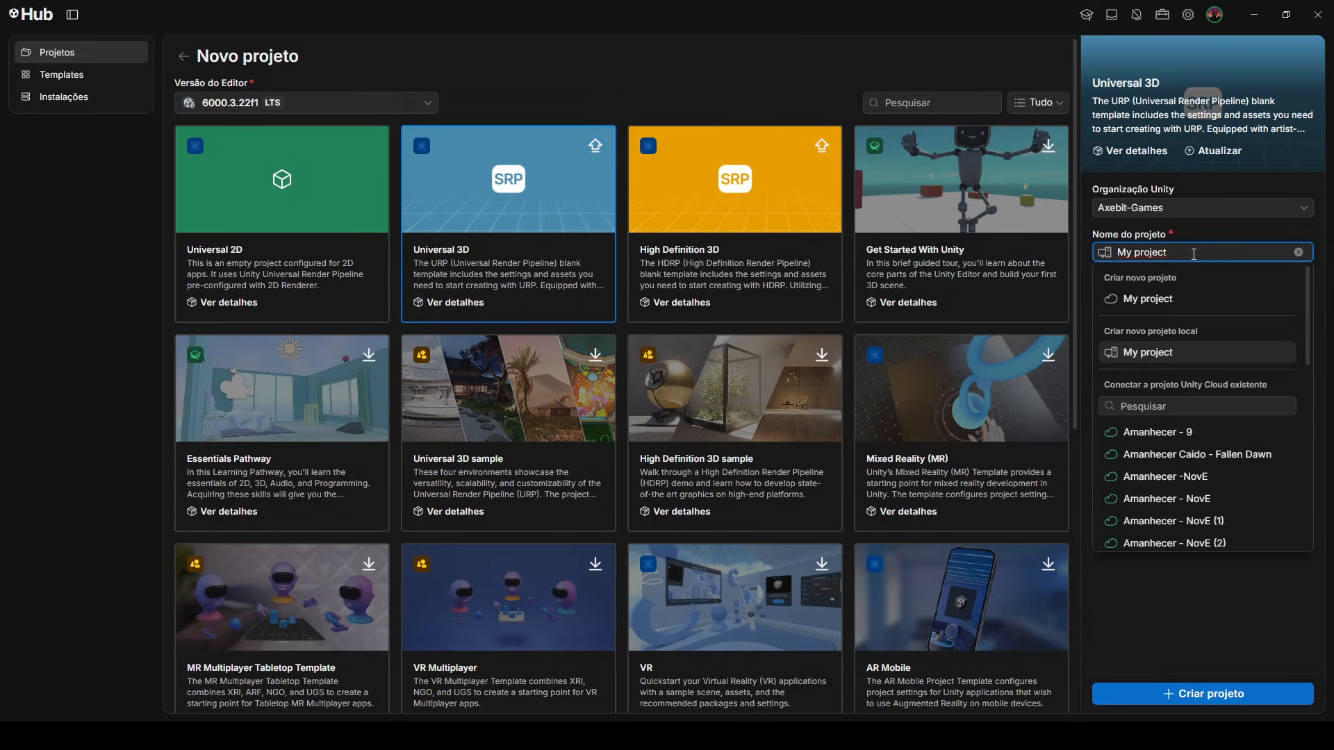
left_click_drag(1194, 255, 1101, 248)
type("pROJETO")
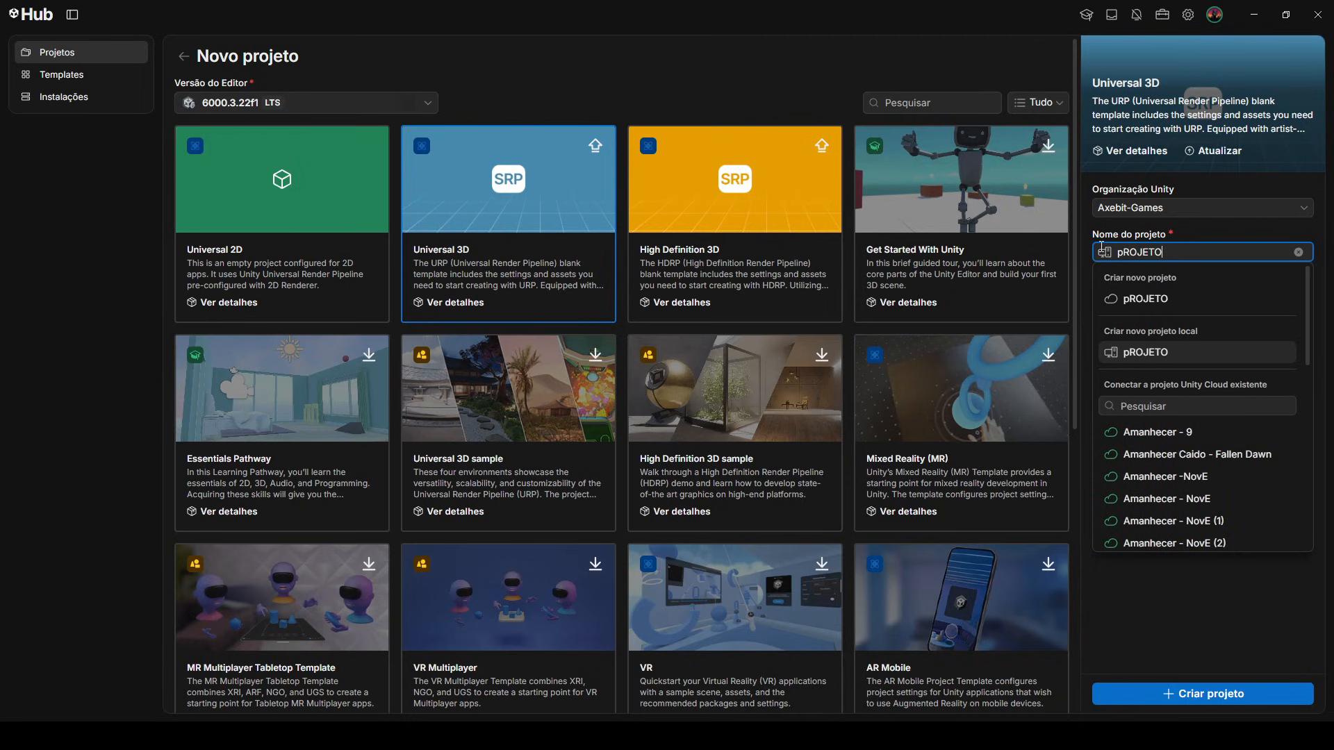
key("BackSpace")
key("BackSpace")
key("BackSpace")
key("BackSpace")
key("BackSpace")
key("BackSpace")
key("BackSpace")
type("P")
type("or")
key("BackSpace")
type("rojetoTest")
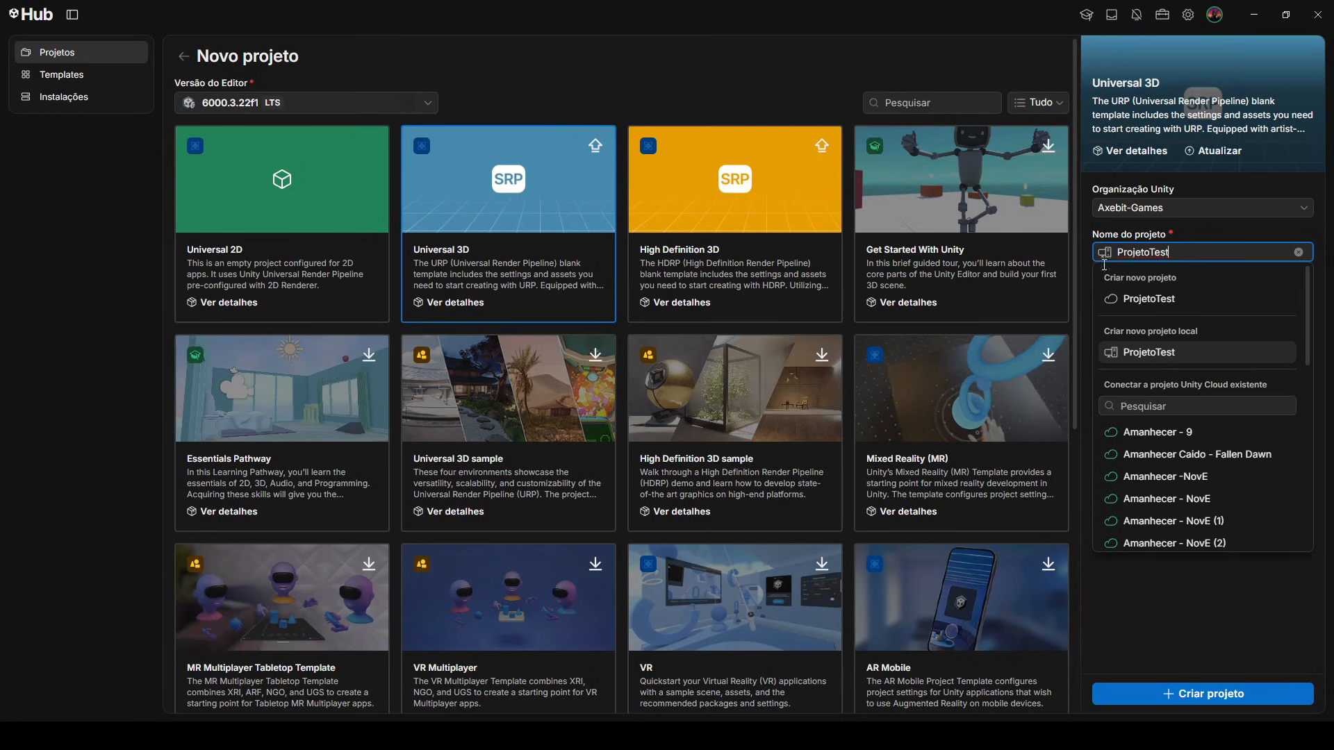
left_click(1178, 352)
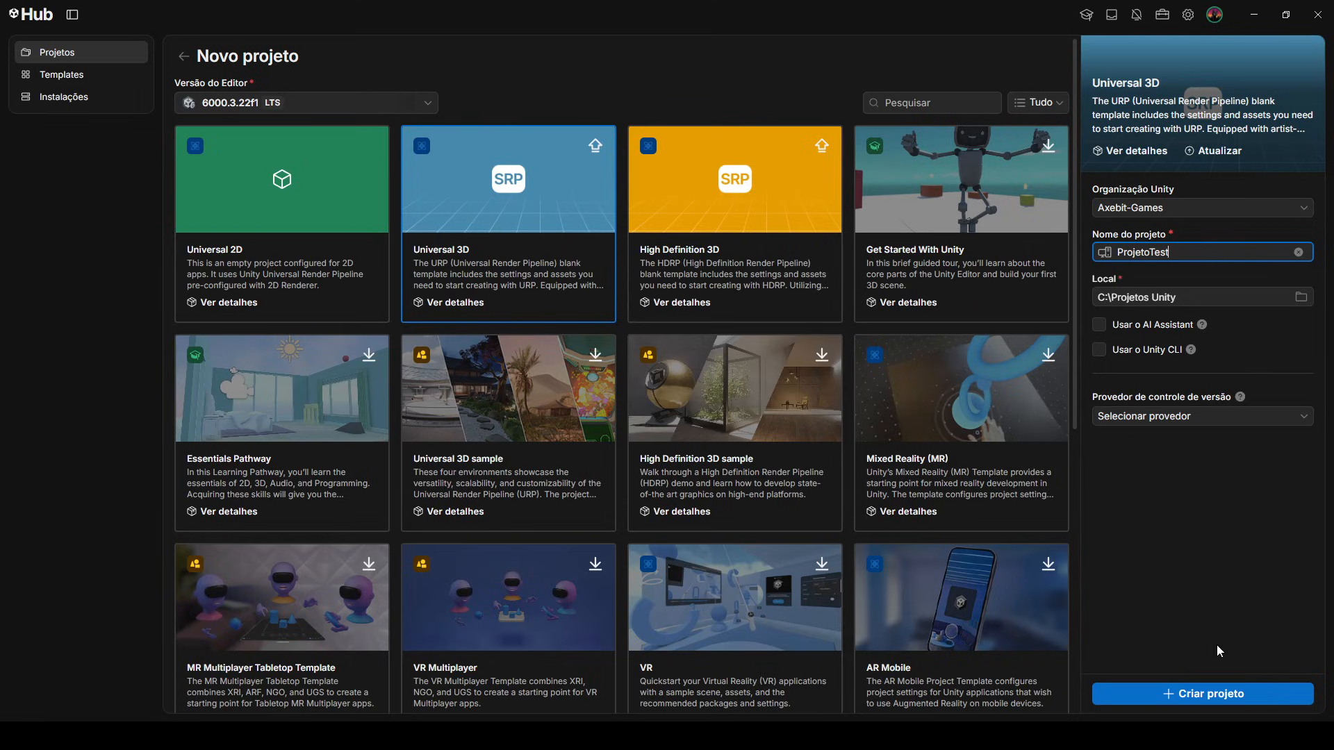
left_click(1190, 695)
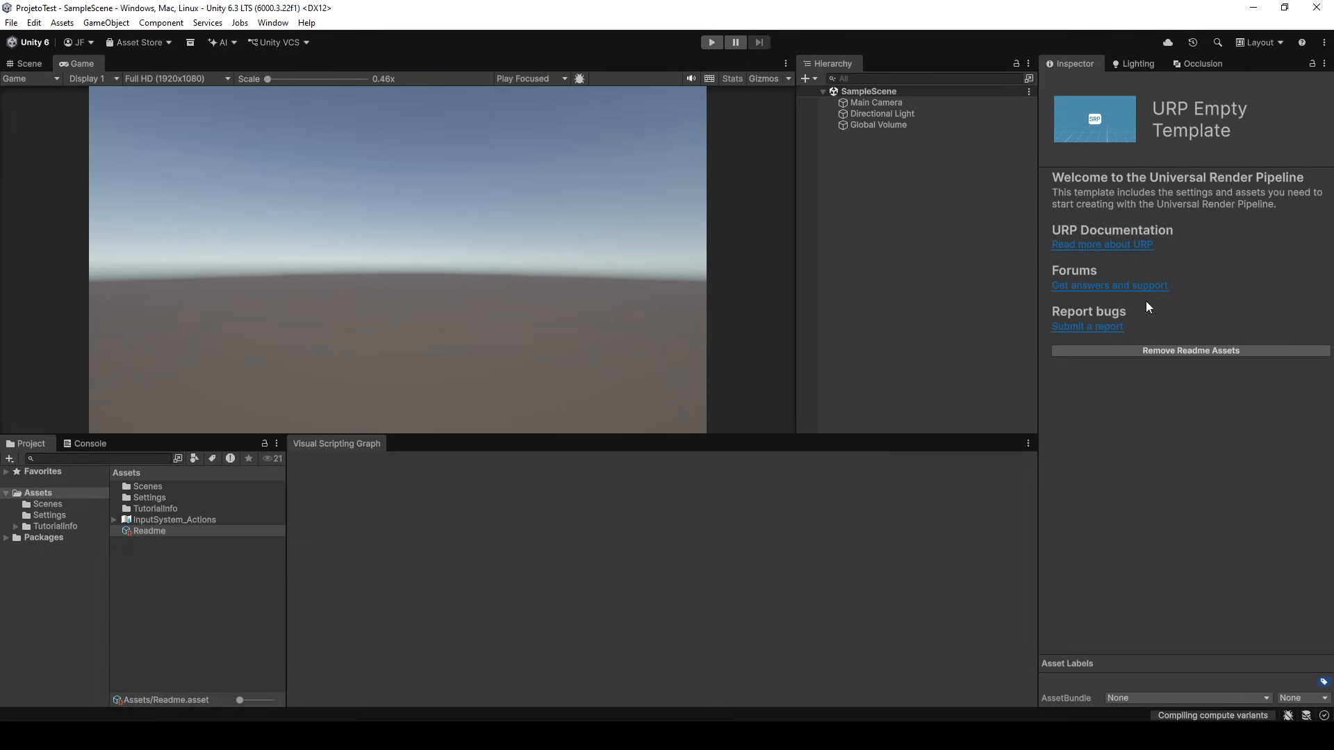
Step: Remove the template's readme assets from the project and show the Scene view
left_click(1147, 351)
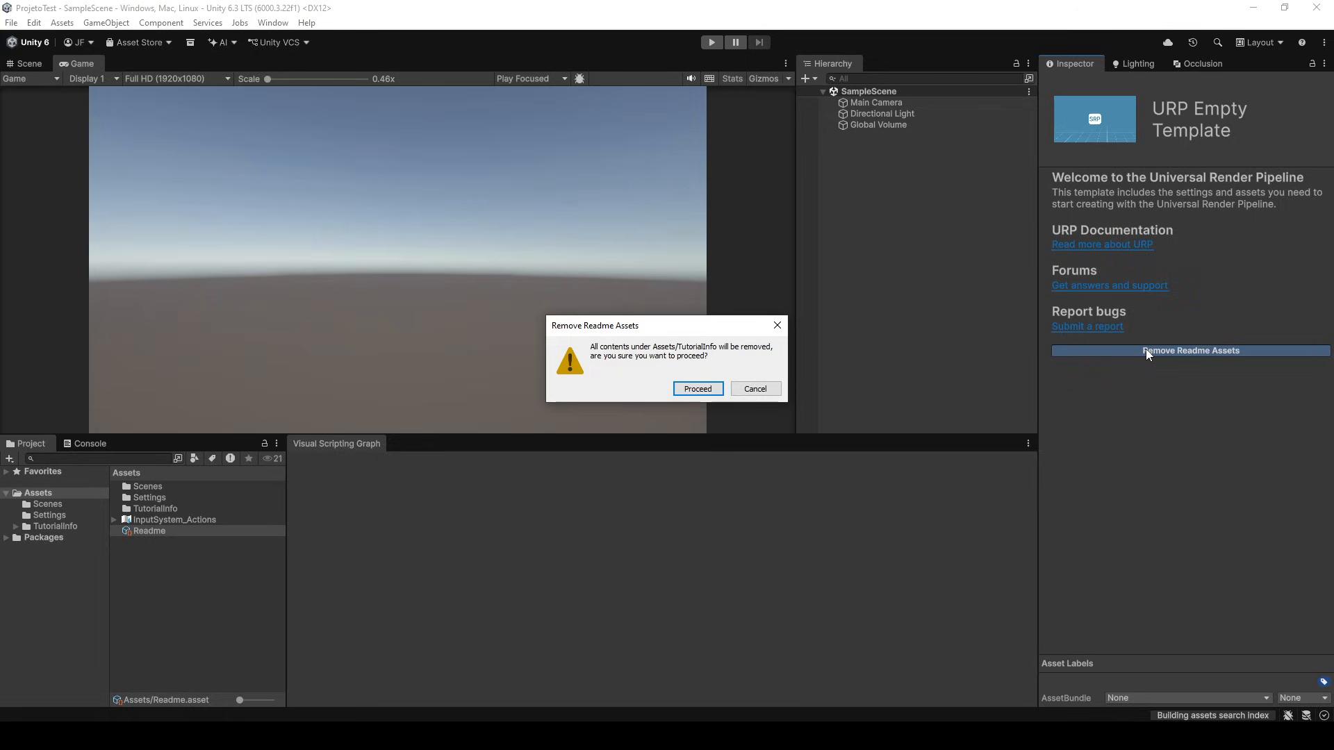
left_click(697, 389)
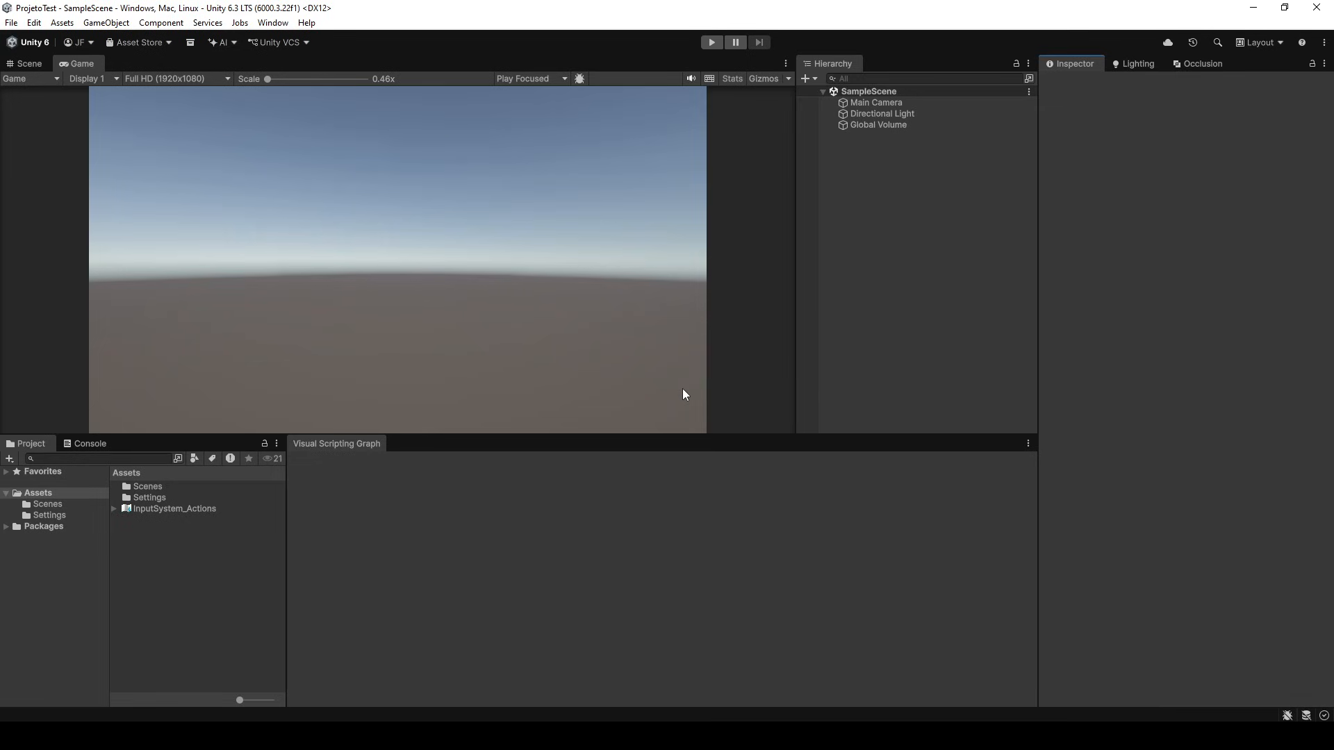
left_click(28, 63)
Step: In the project settings, initialize Visual Scripting and import the TMP Essentials for TextMesh Pro
left_click(62, 23)
mouse_move(33, 23)
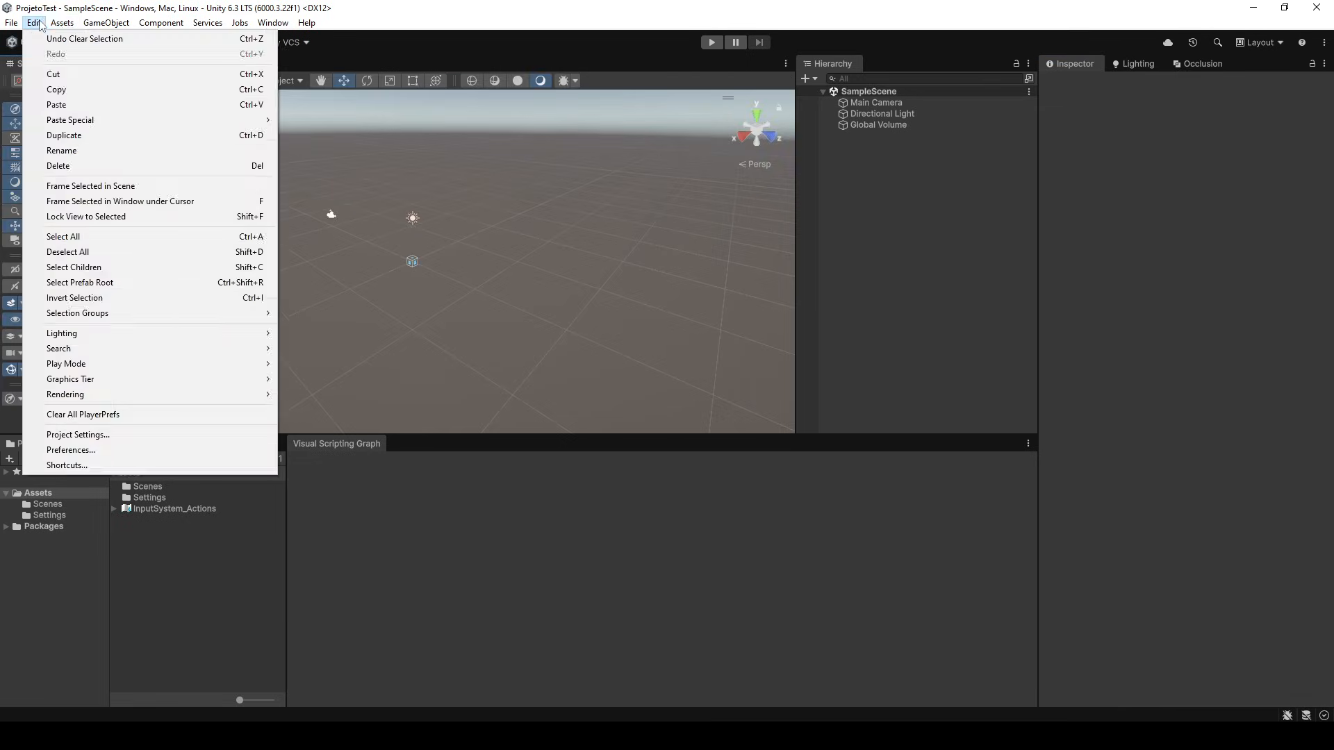
left_click(54, 433)
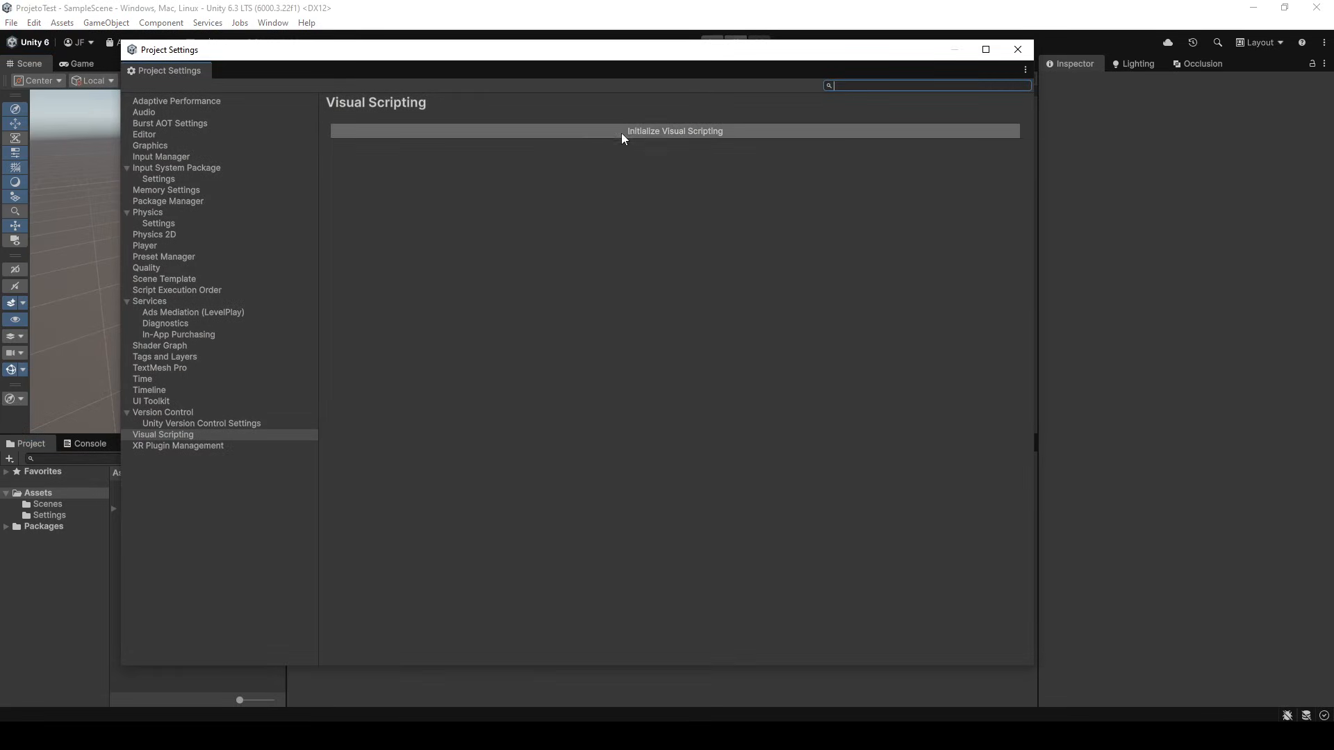
left_click(657, 132)
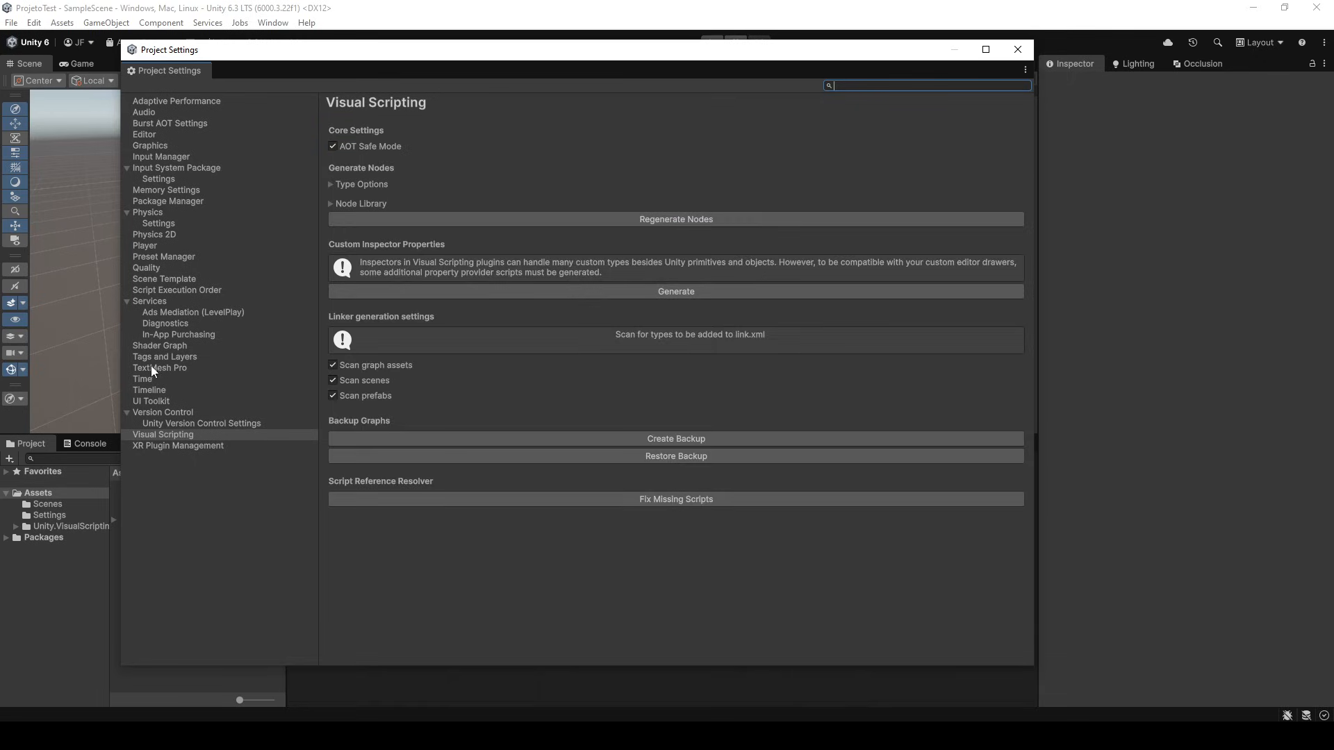
left_click(173, 372)
left_click(726, 158)
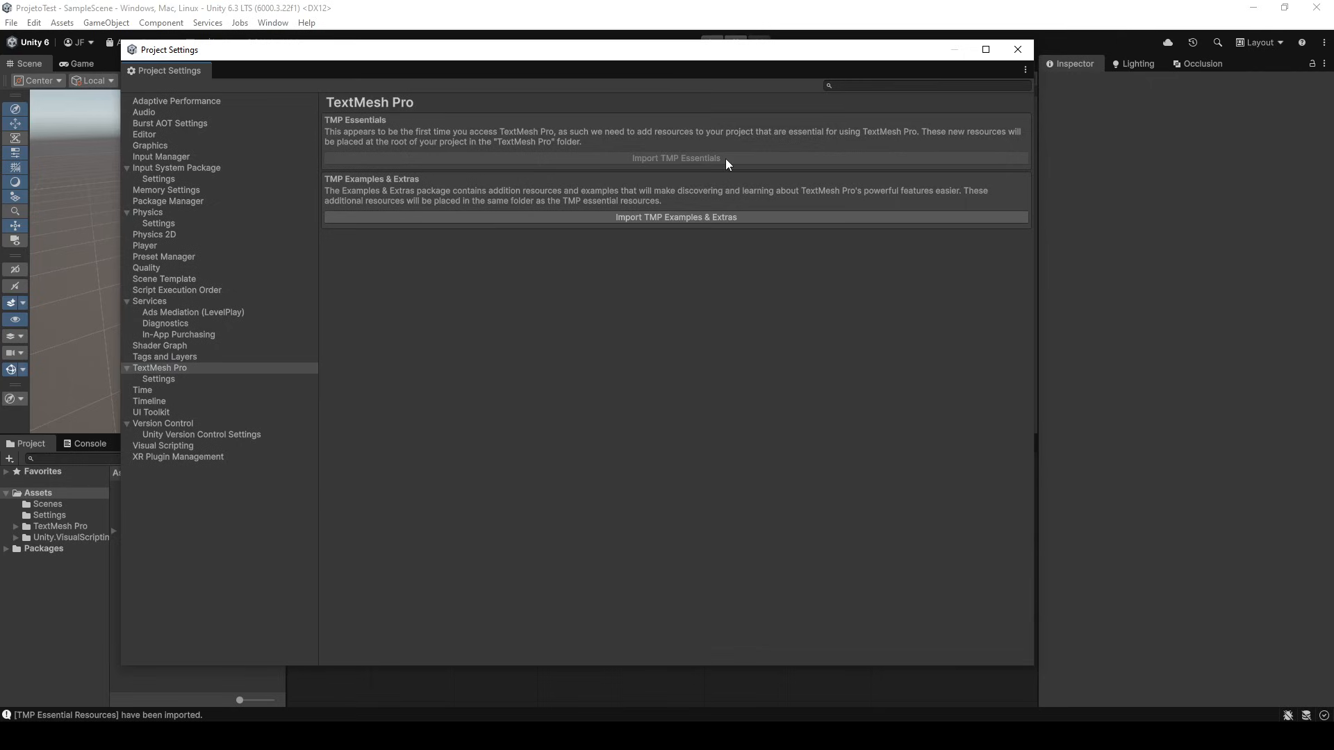
Step: Set the VSync Count of the PC quality level to Every V Blank
left_click(147, 268)
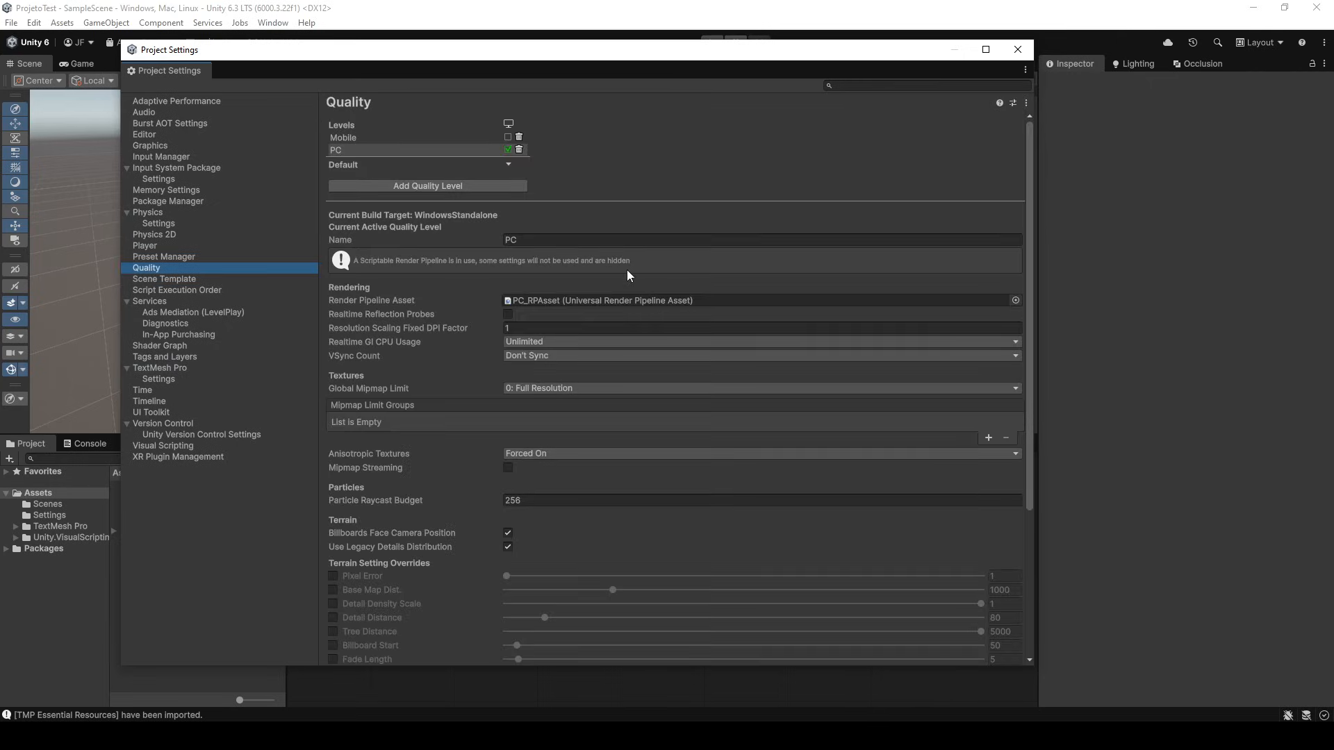
left_click(615, 357)
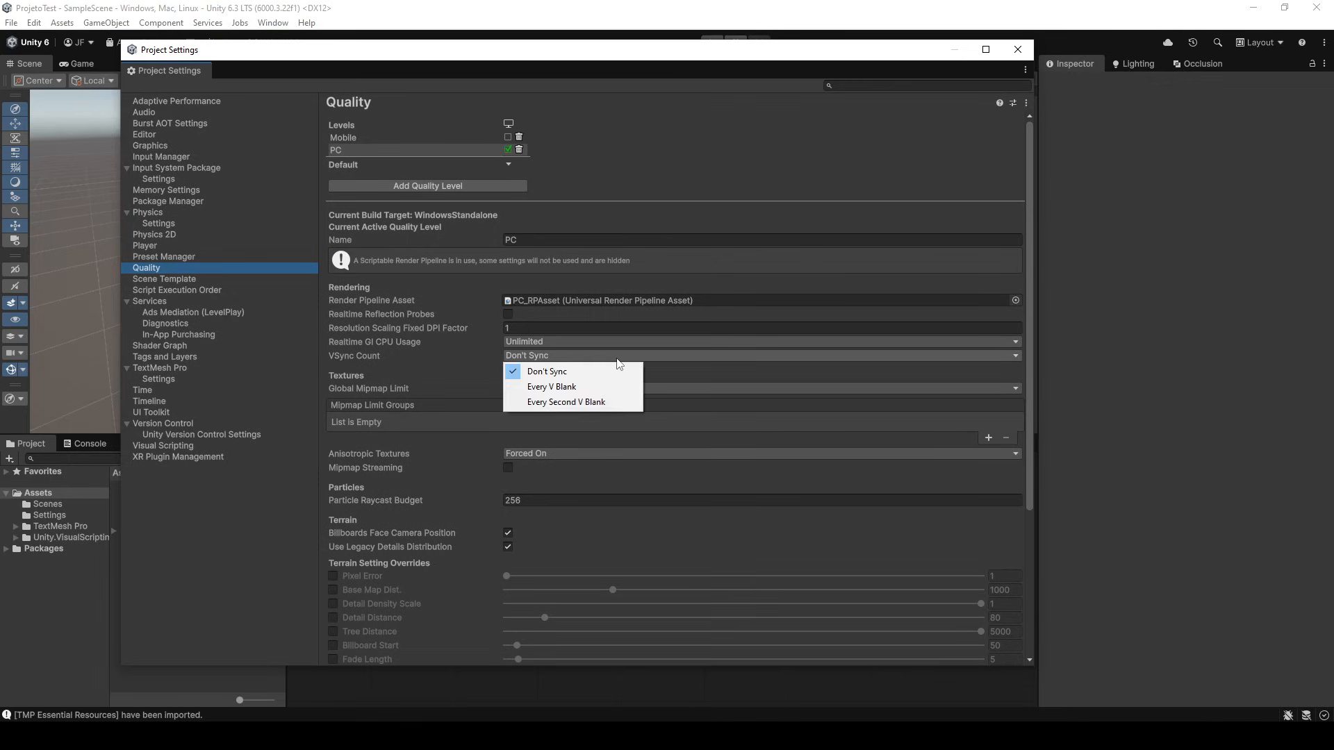
left_click(594, 386)
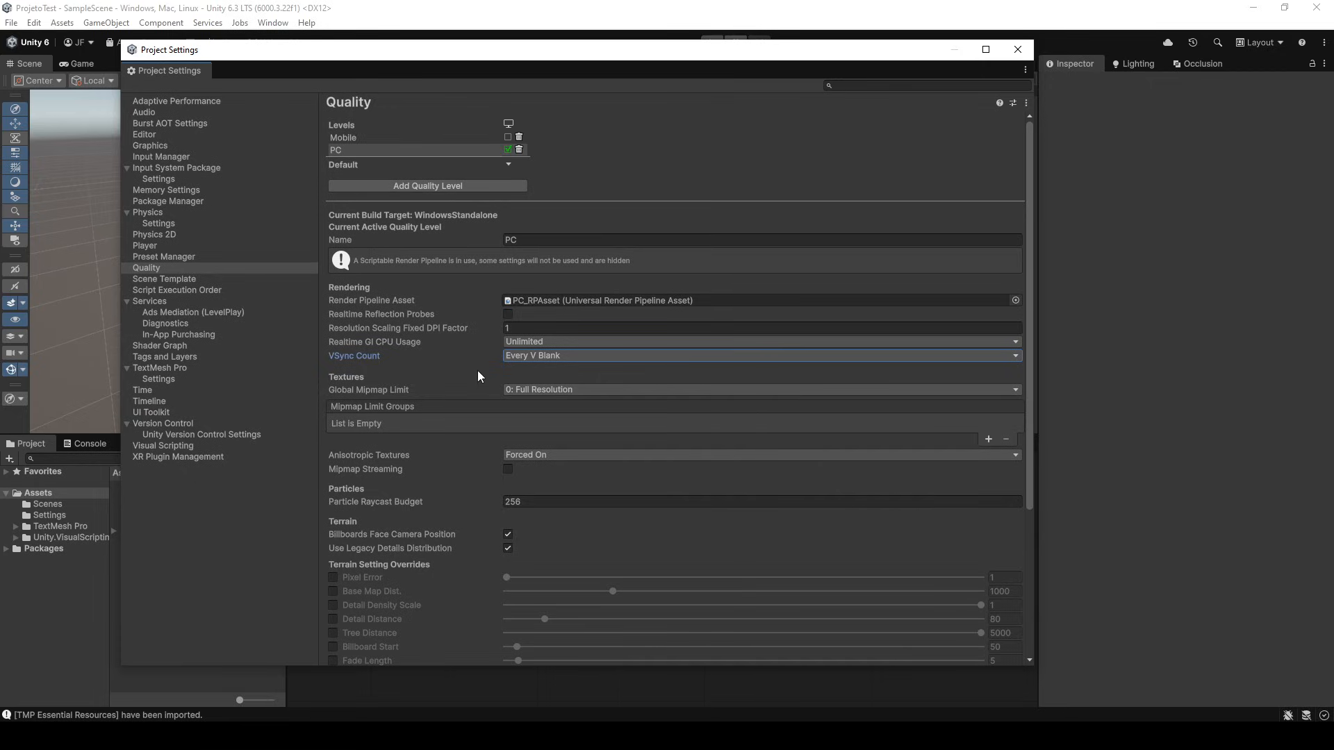
Step: Review the Active Input Handling options in the Player settings and close the project settings
left_click(169, 247)
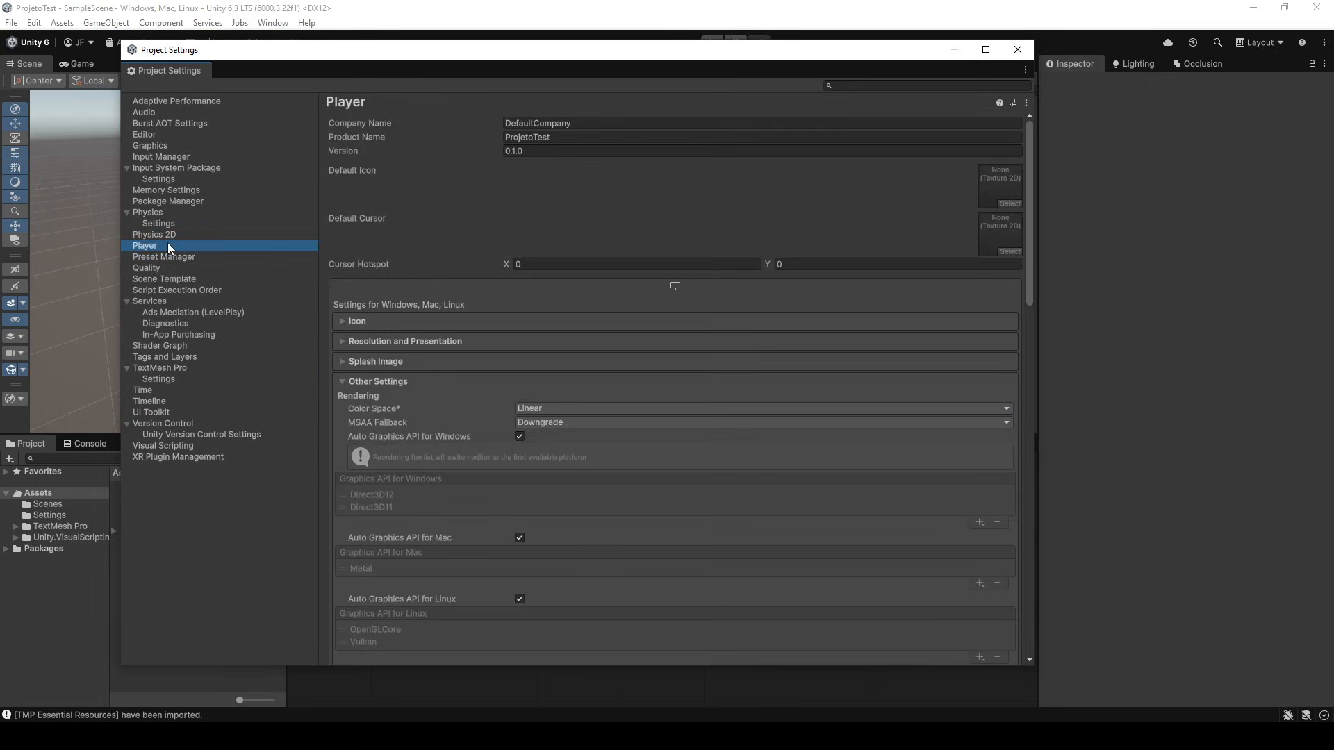
scroll(585, 303, "down", 15)
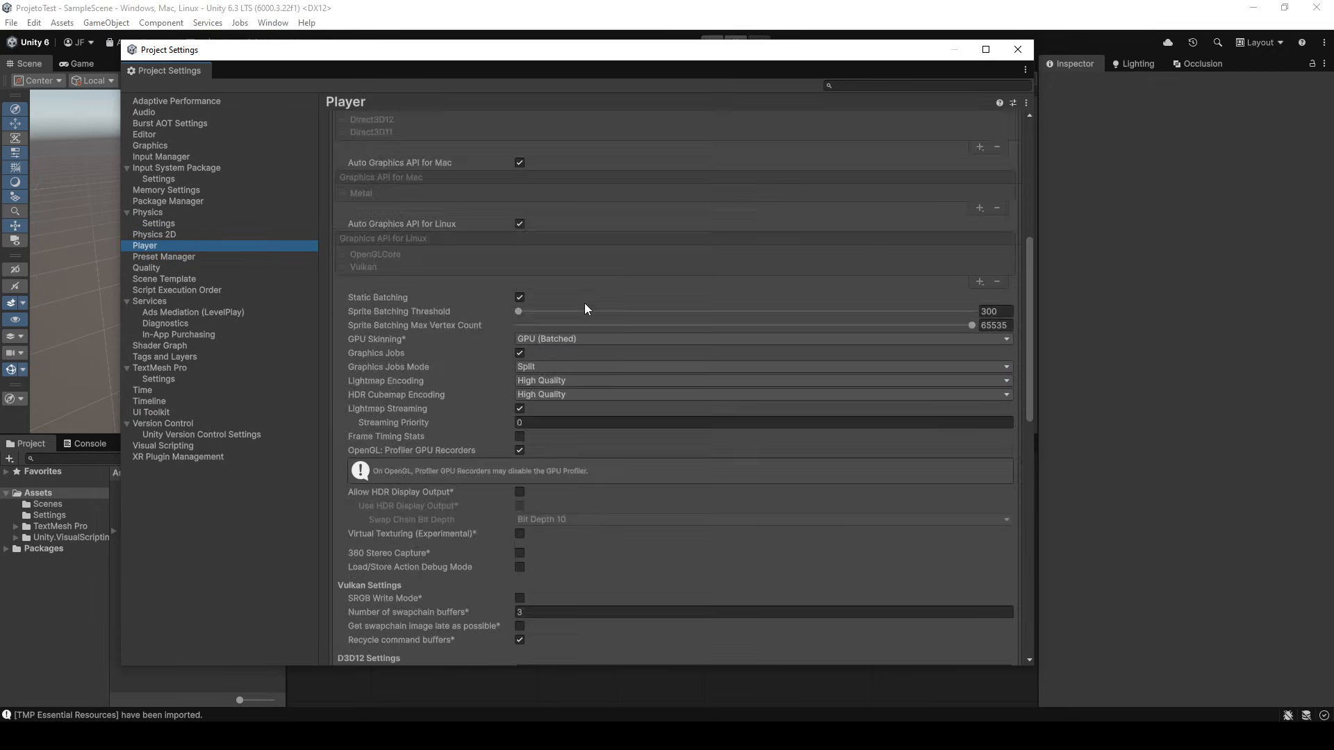
scroll(586, 385, "down", 3)
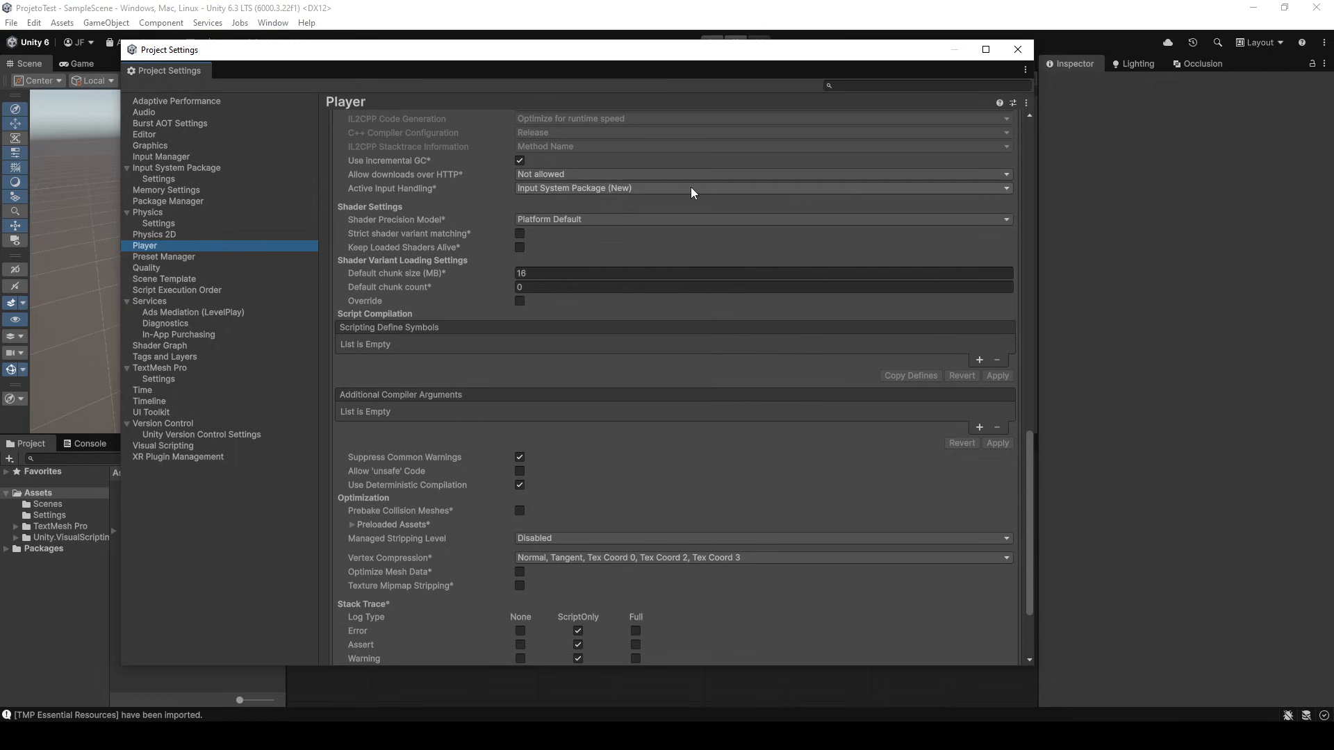
left_click(737, 187)
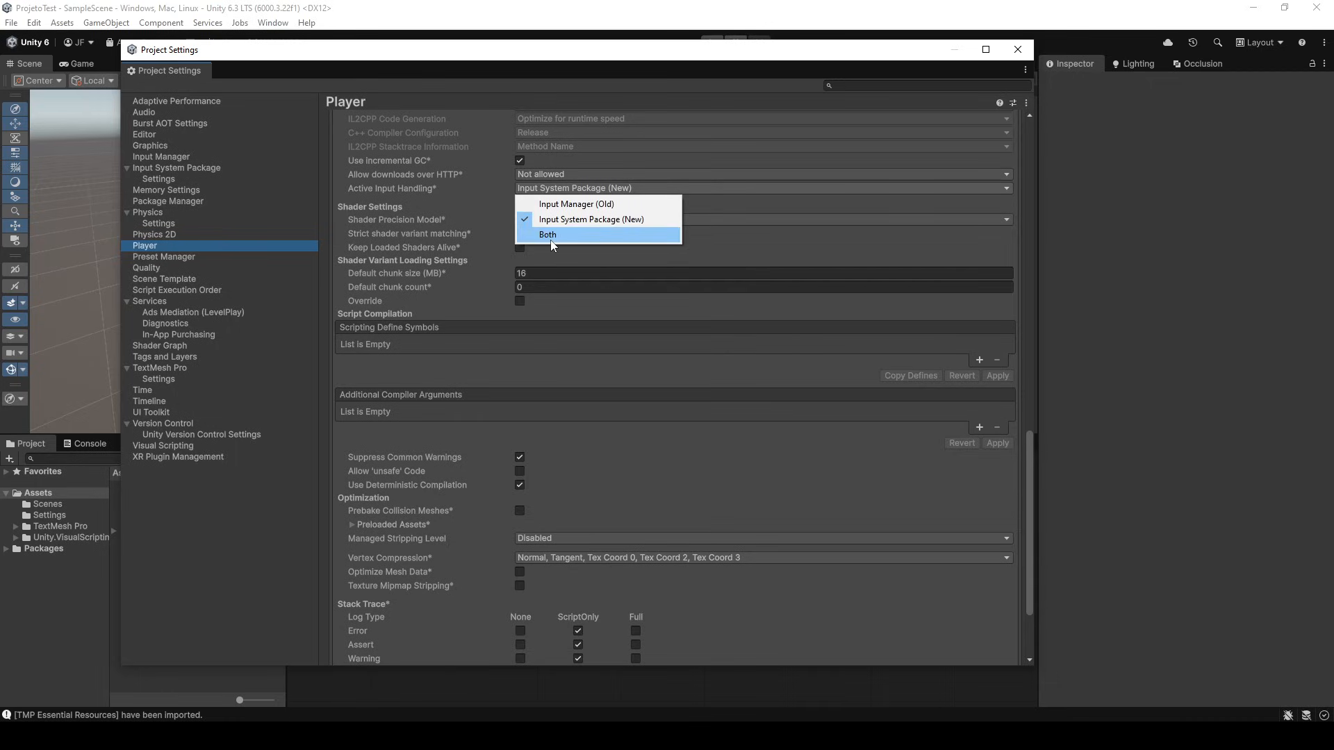
left_click(886, 204)
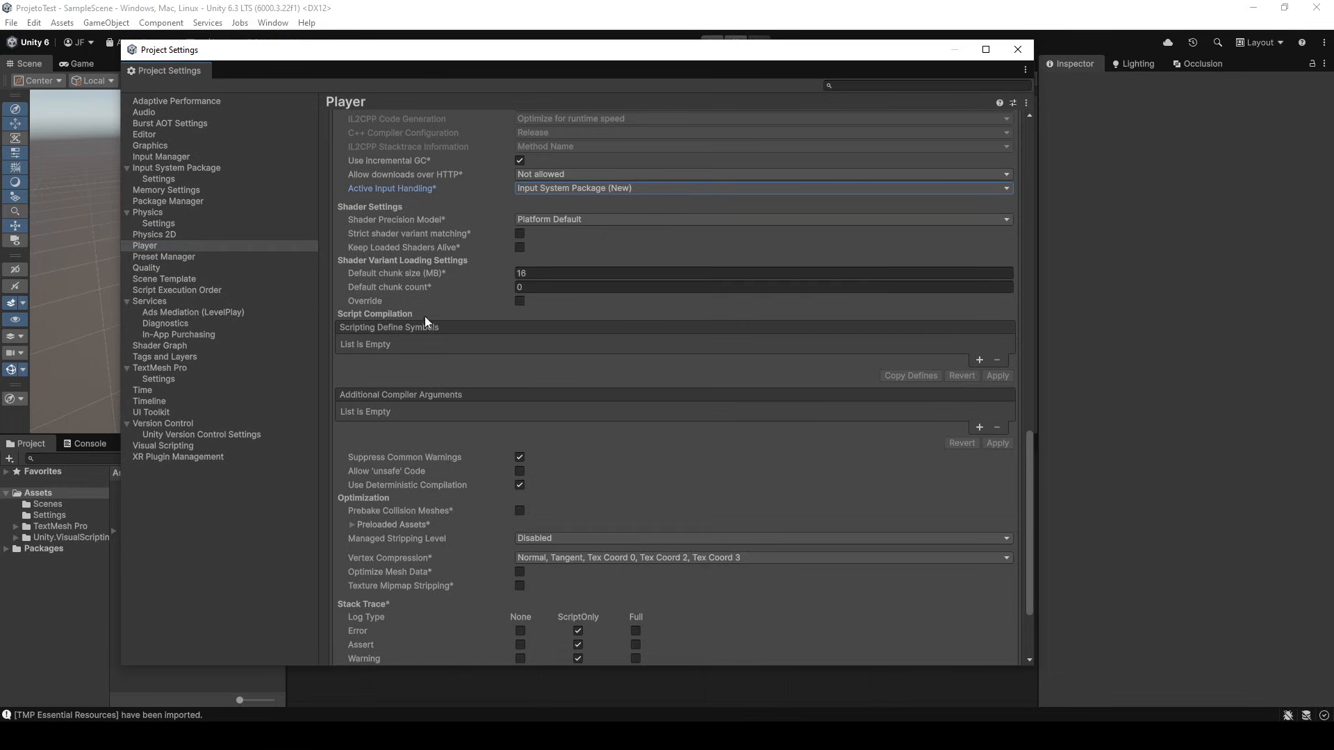
scroll(598, 316, "up", 5)
left_click(1018, 49)
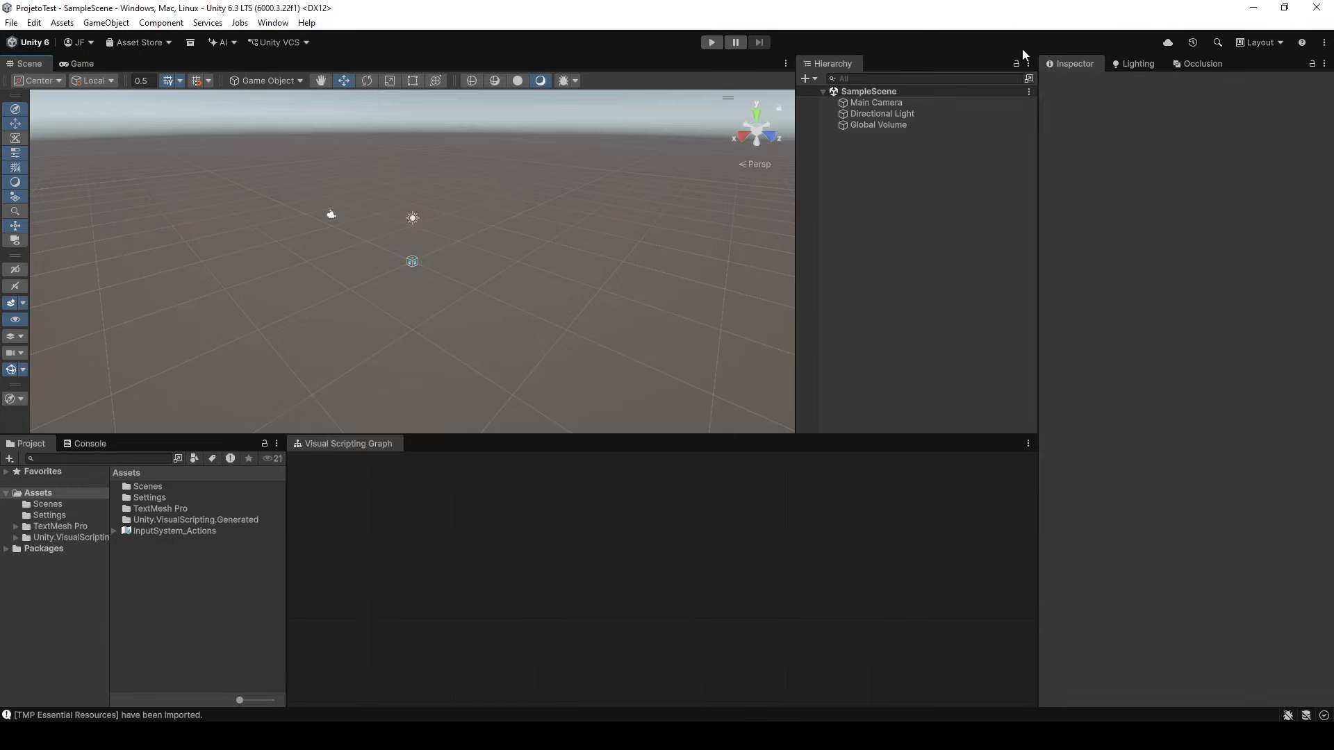
Step: Open the Package Manager and update the Visual Studio Editor package to 2.0.28
left_click(274, 25)
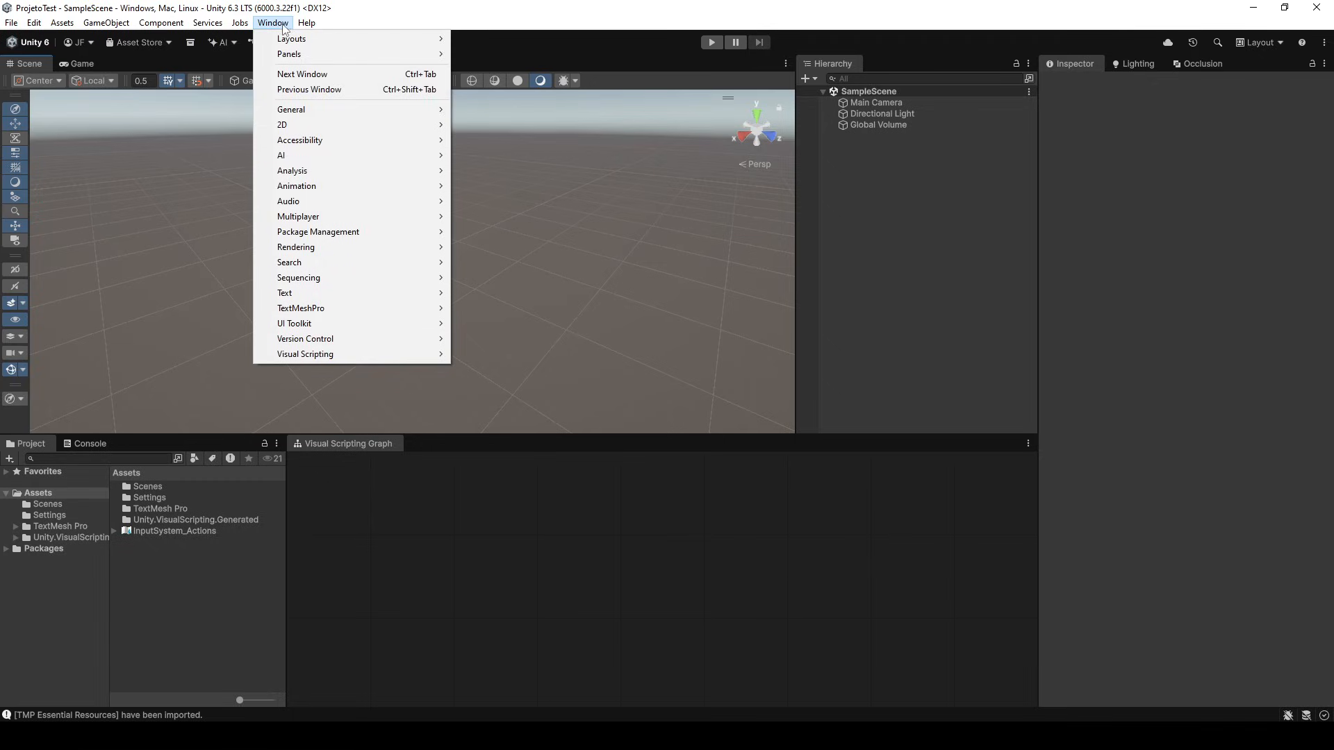
mouse_move(284, 238)
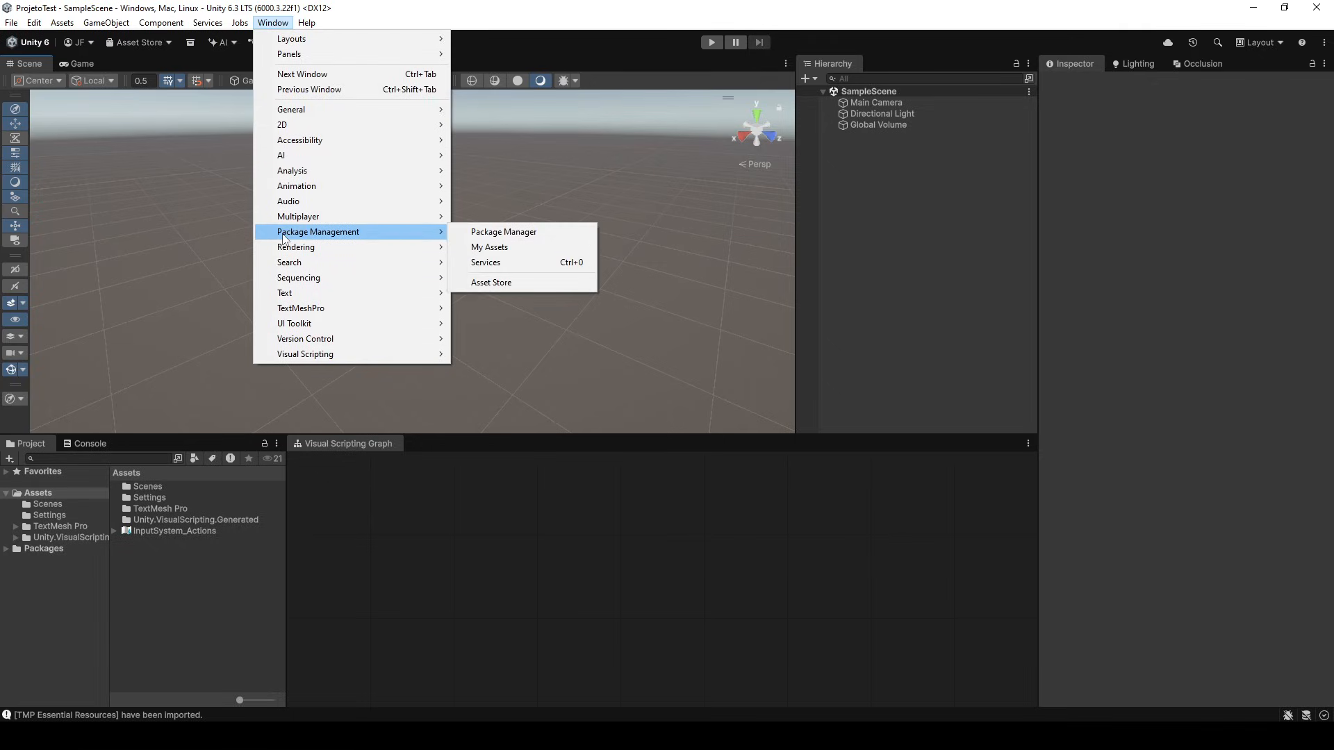
left_click(515, 236)
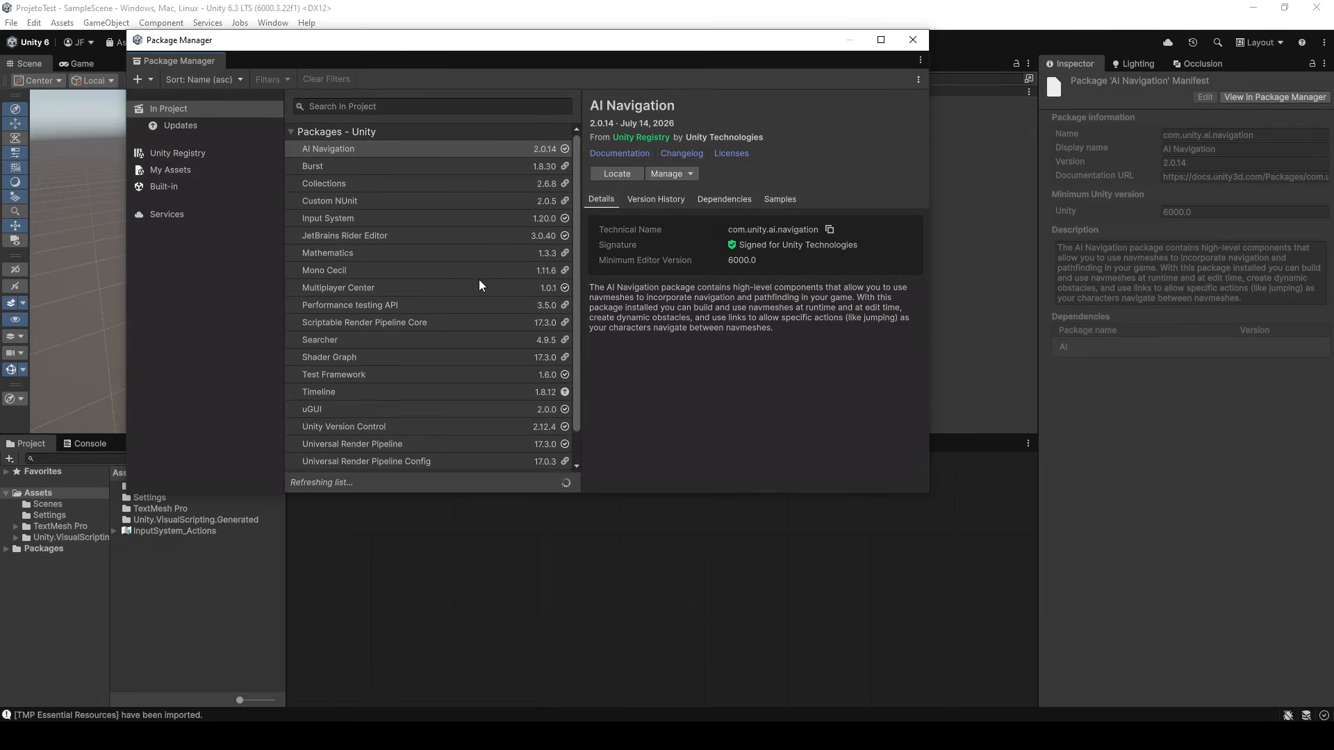
scroll(478, 280, "down", 1)
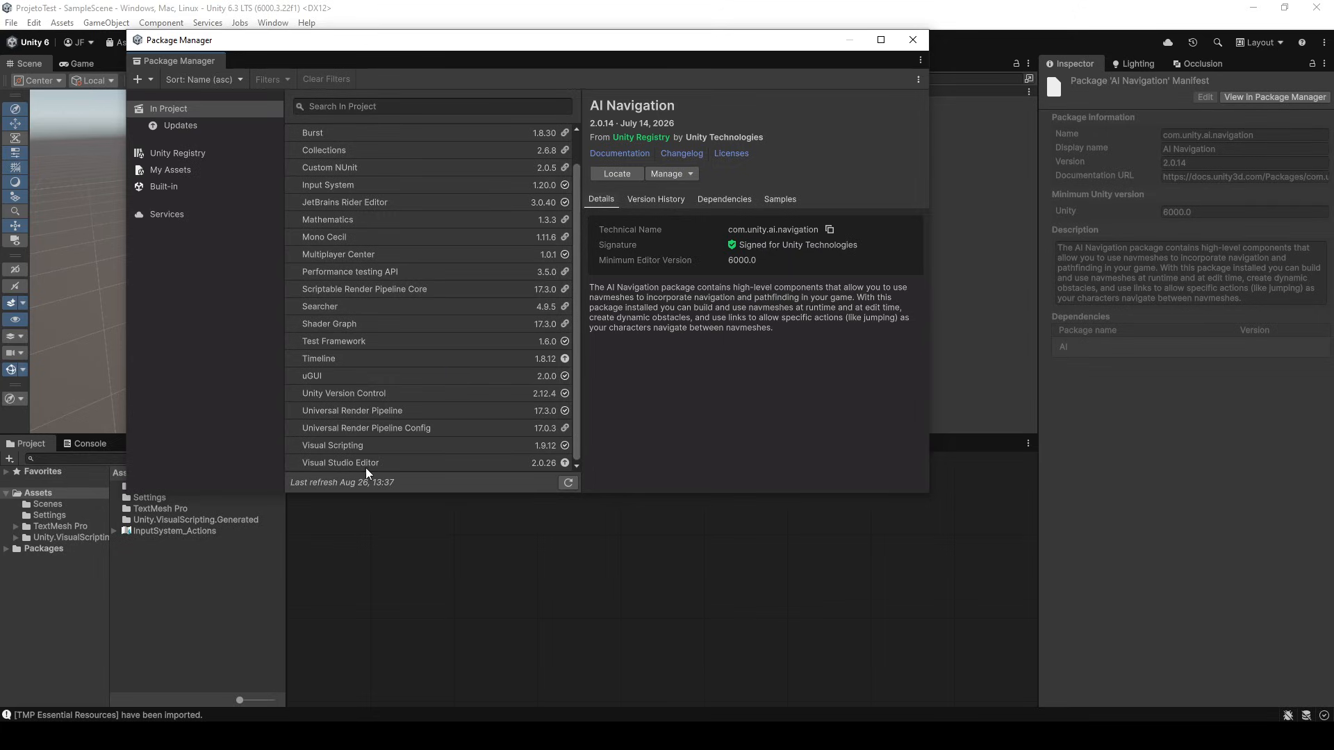
left_click(465, 464)
left_click(684, 168)
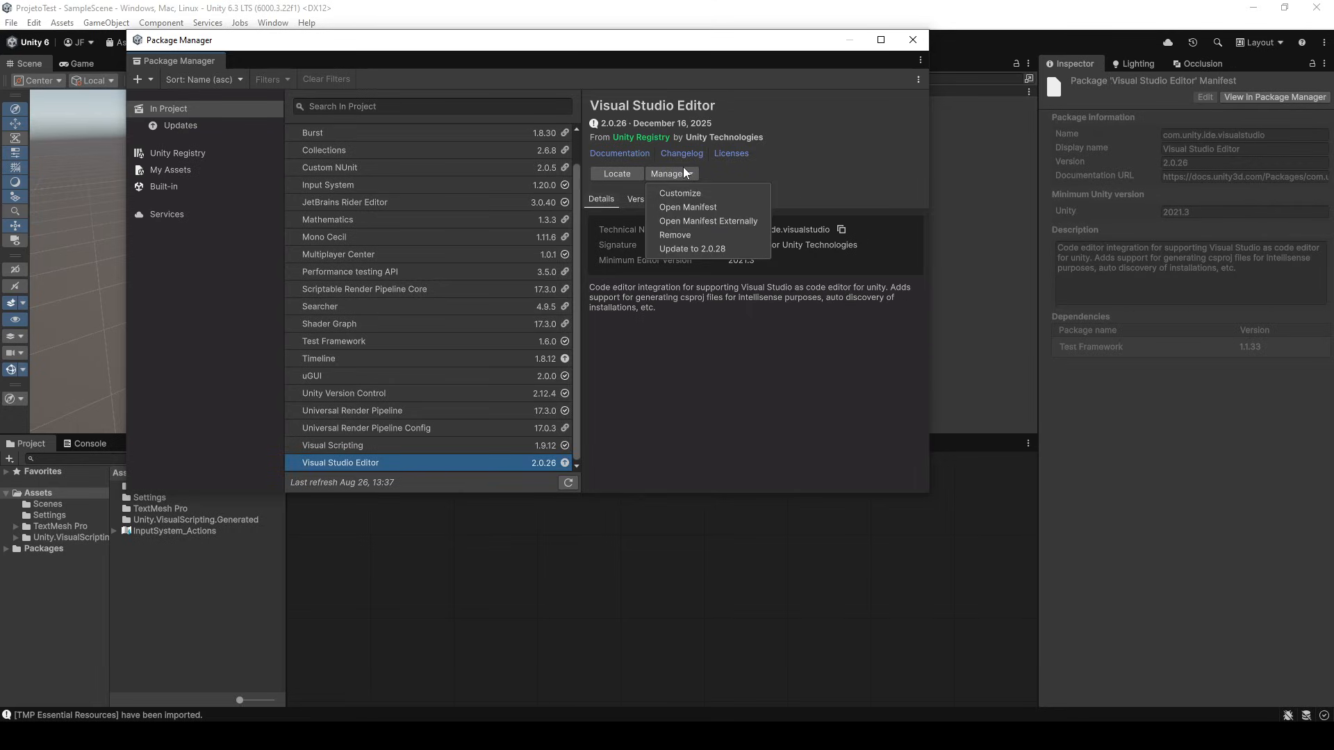
left_click(689, 247)
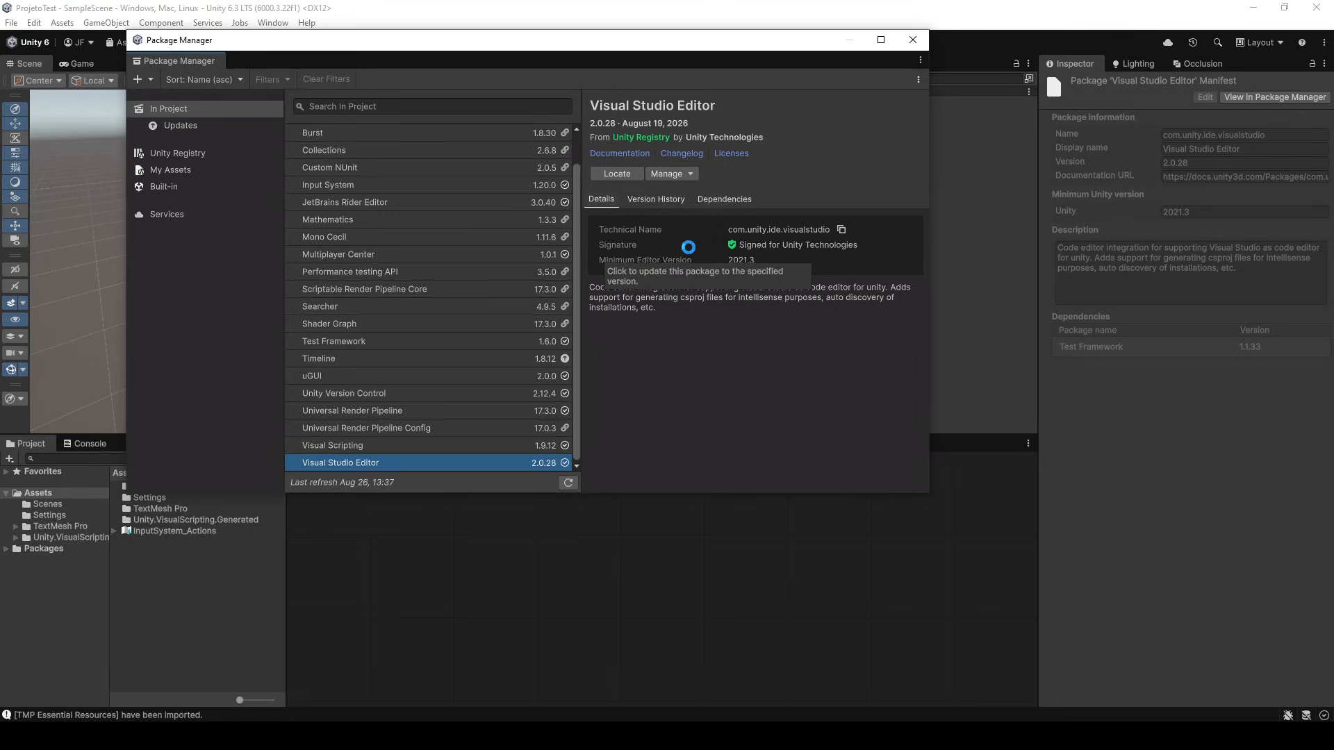
Step: Update the Timeline package to version 1.8.13
left_click(464, 362)
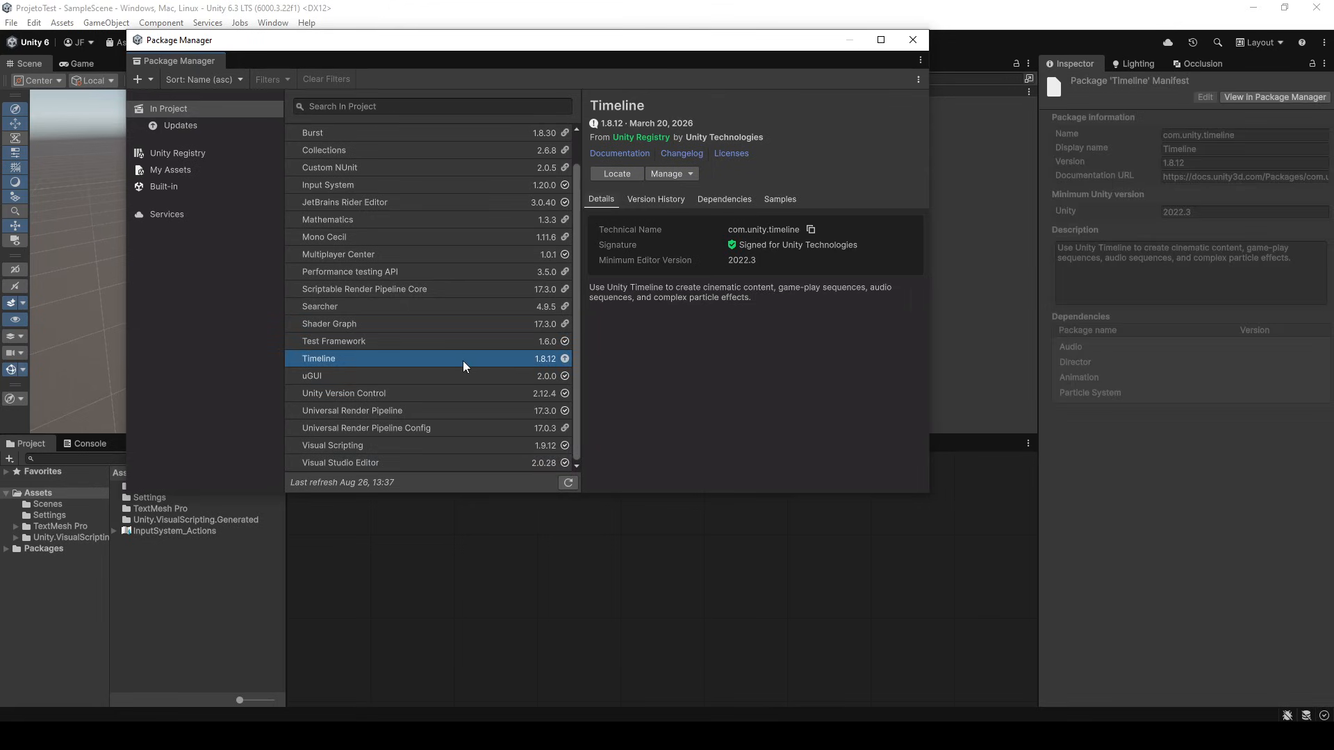
left_click(680, 172)
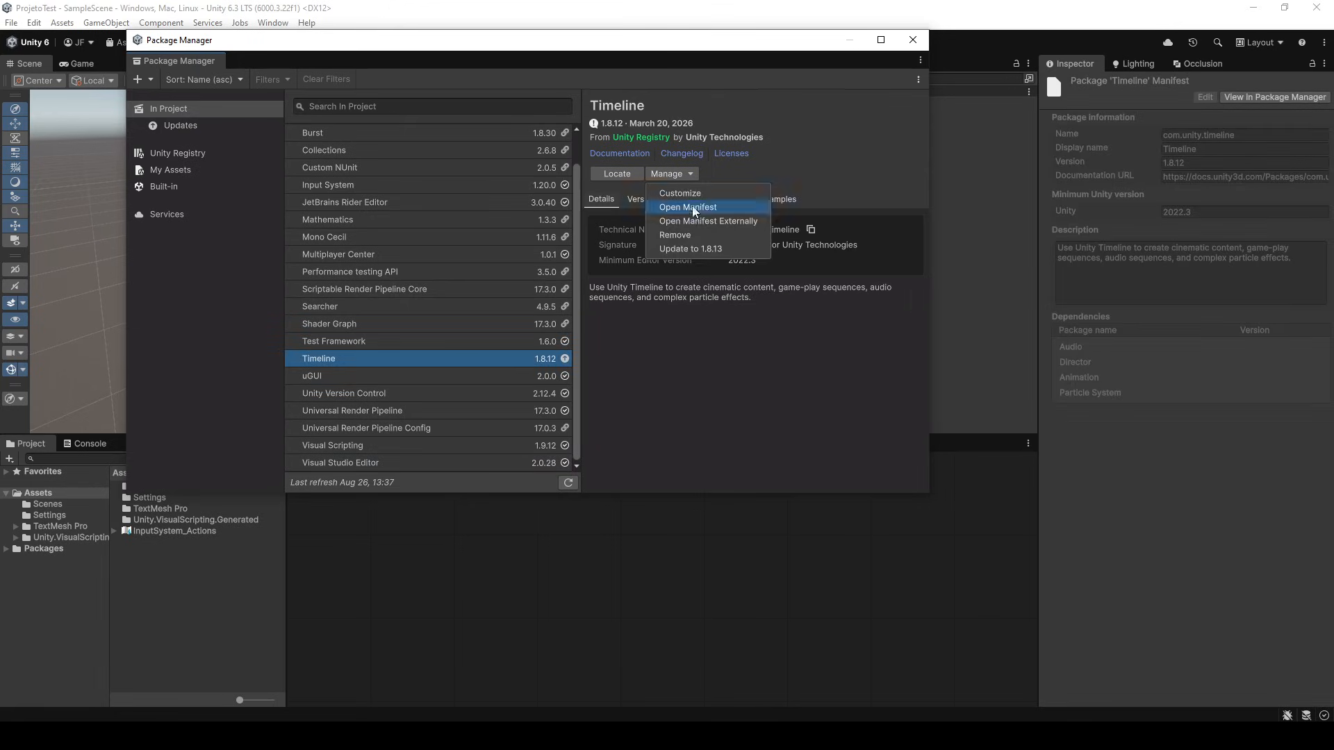
left_click(694, 248)
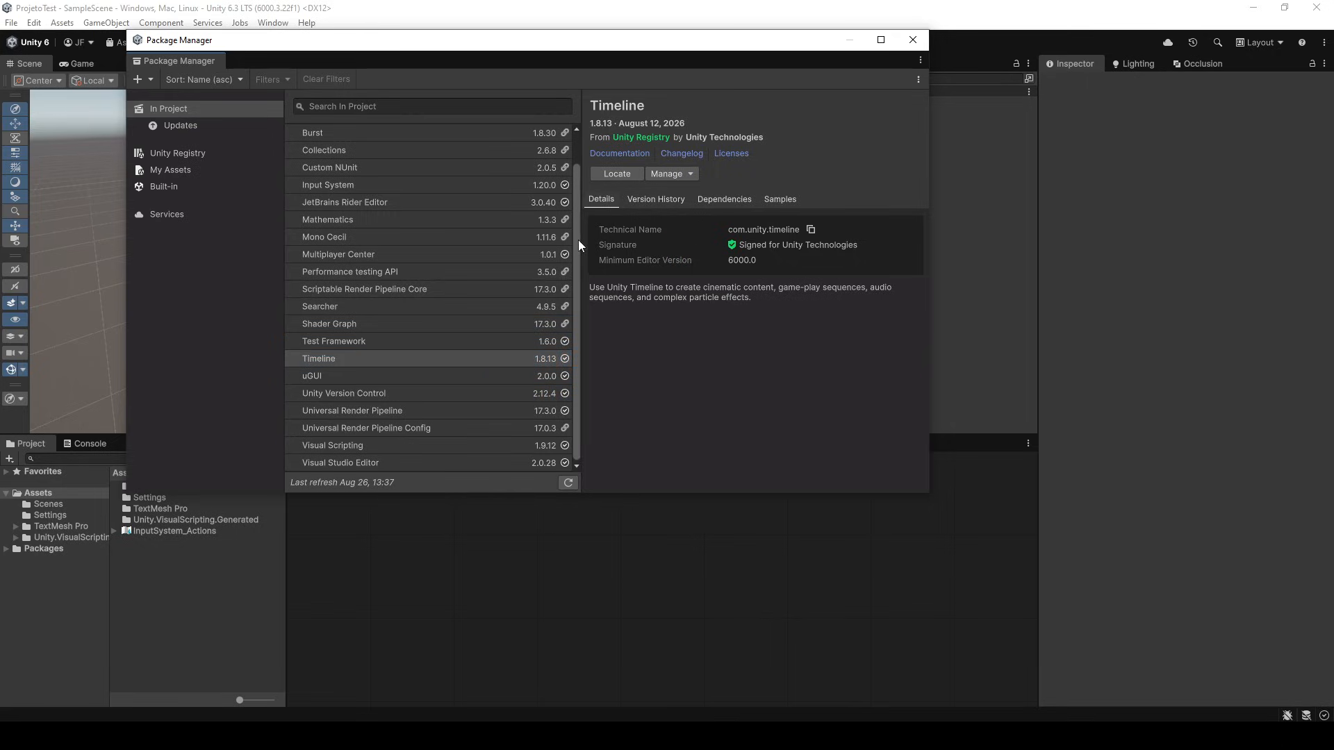
Step: Install the Cinemachine package from the Unity Registry and return to the list of packages in the project
left_click(349, 109)
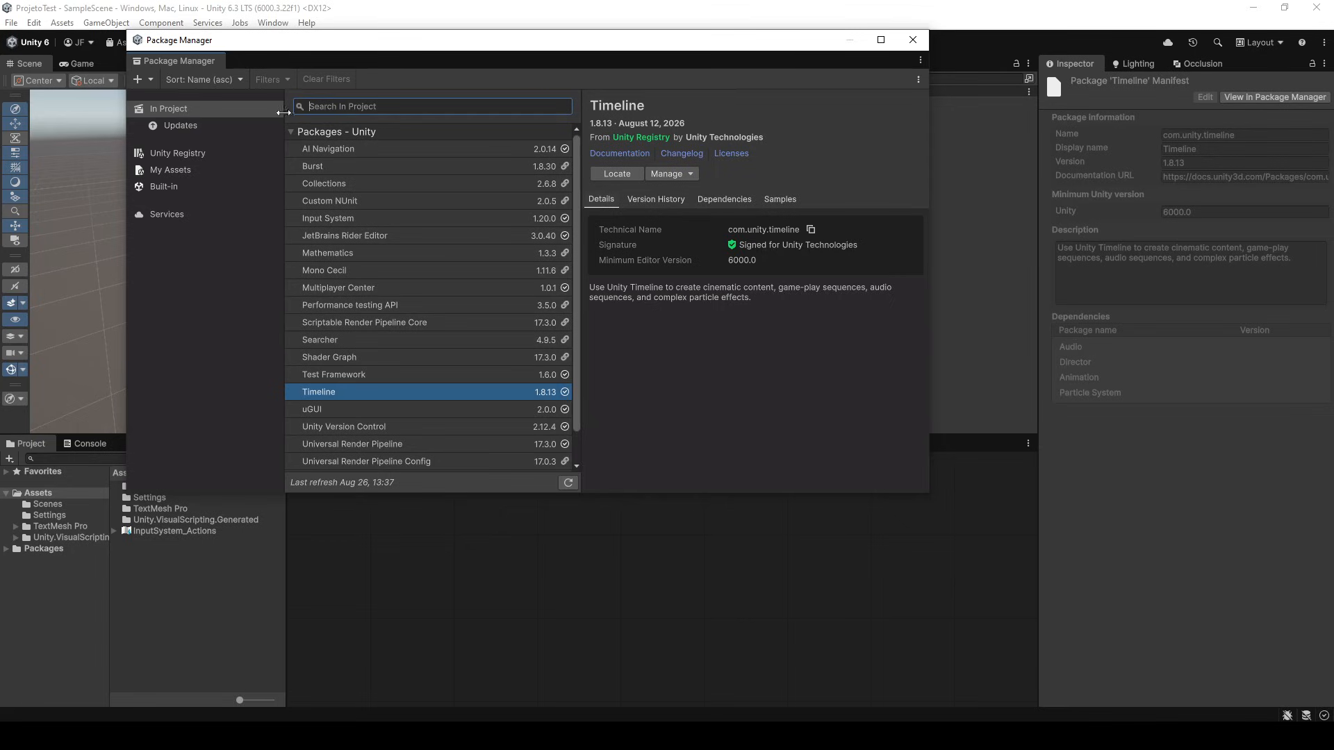
left_click(198, 150)
scroll(453, 214, "down", 5)
scroll(433, 282, "down", 6)
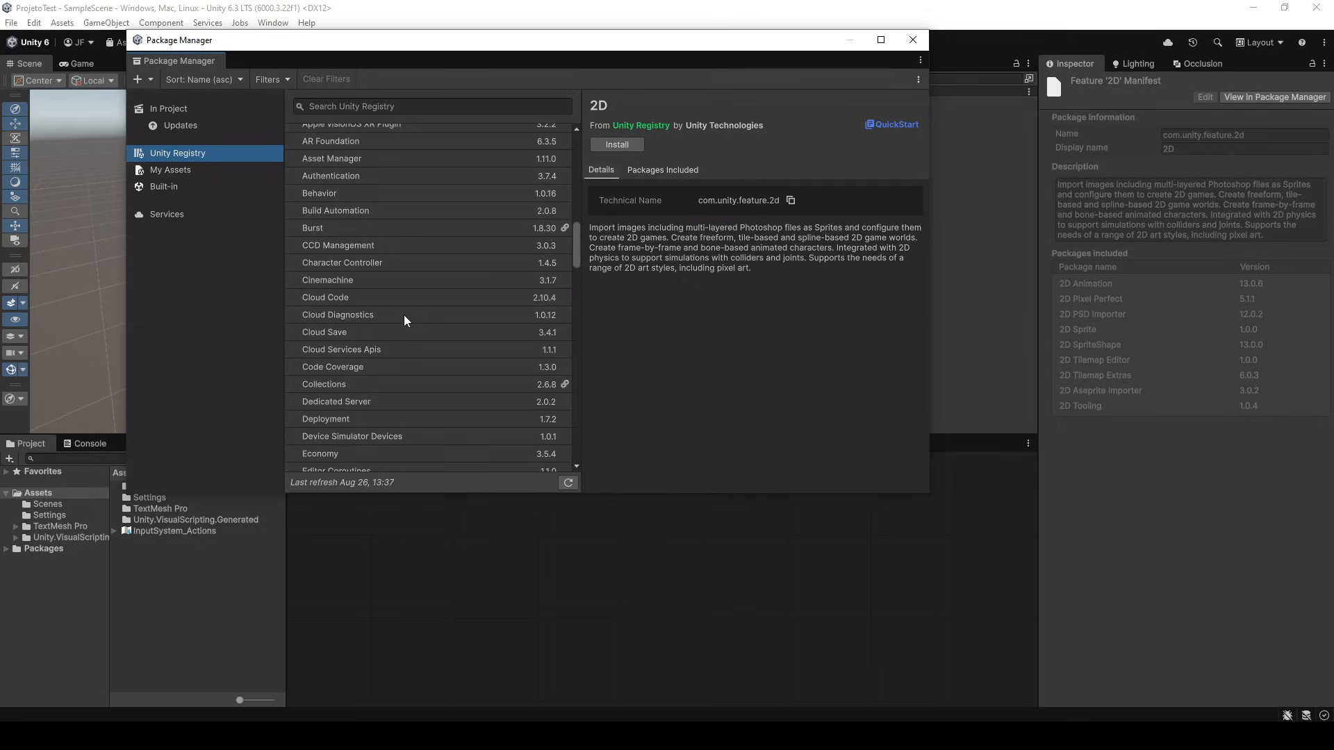
left_click(420, 280)
left_click(617, 173)
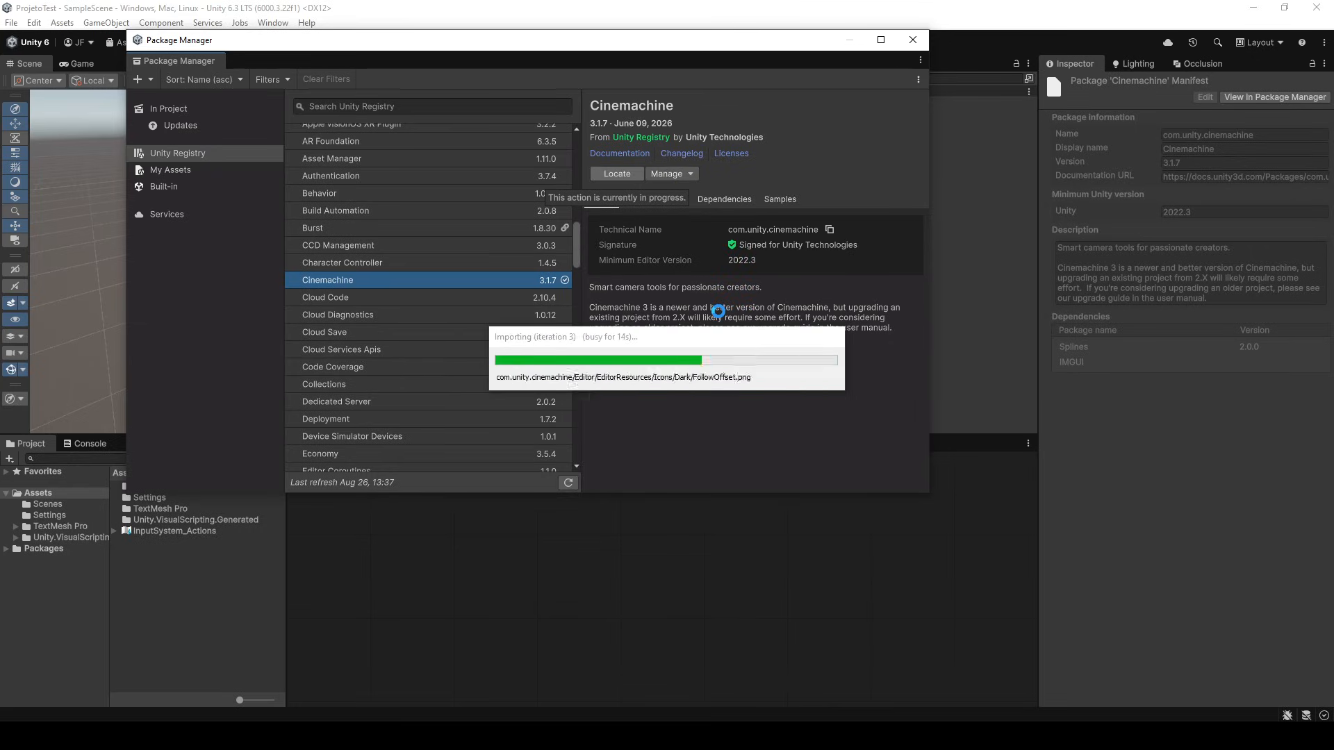
left_click(181, 109)
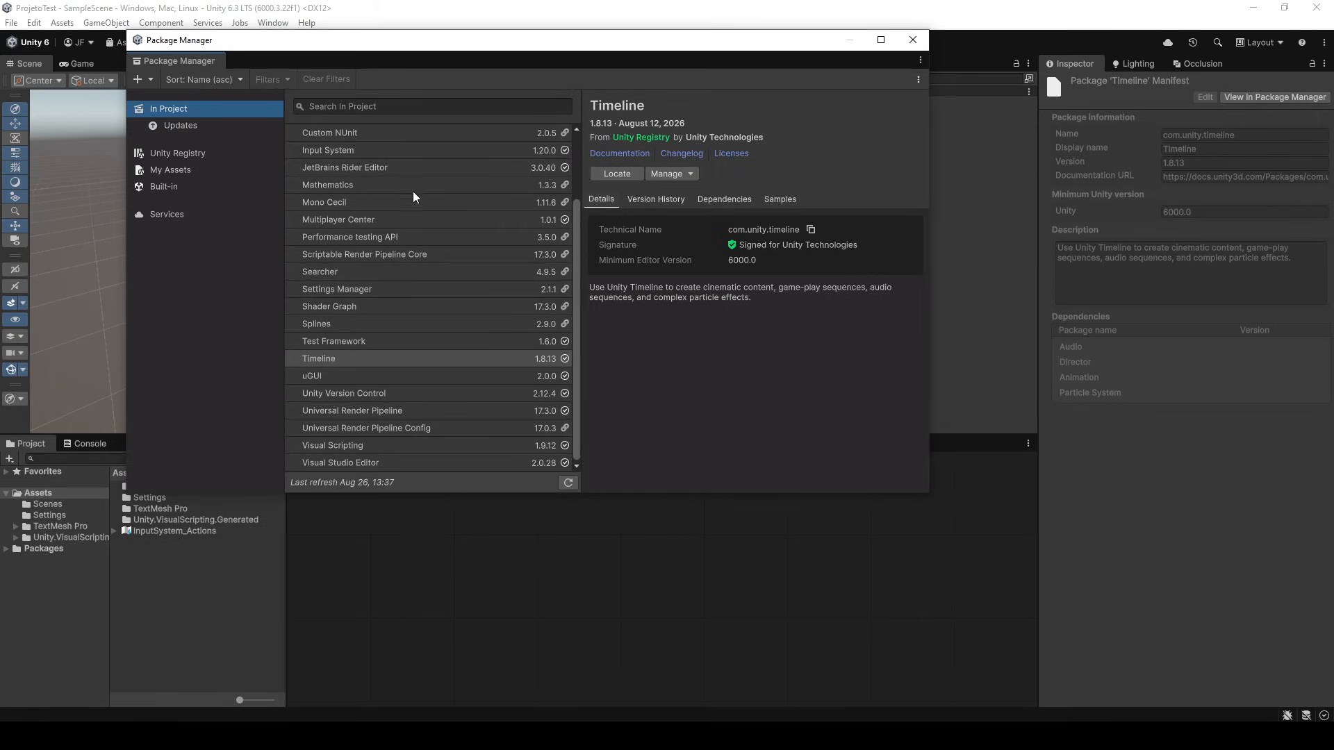
Step: Check the details of the installed Cinemachine package and close the Package Manager
scroll(418, 208, "up", 3)
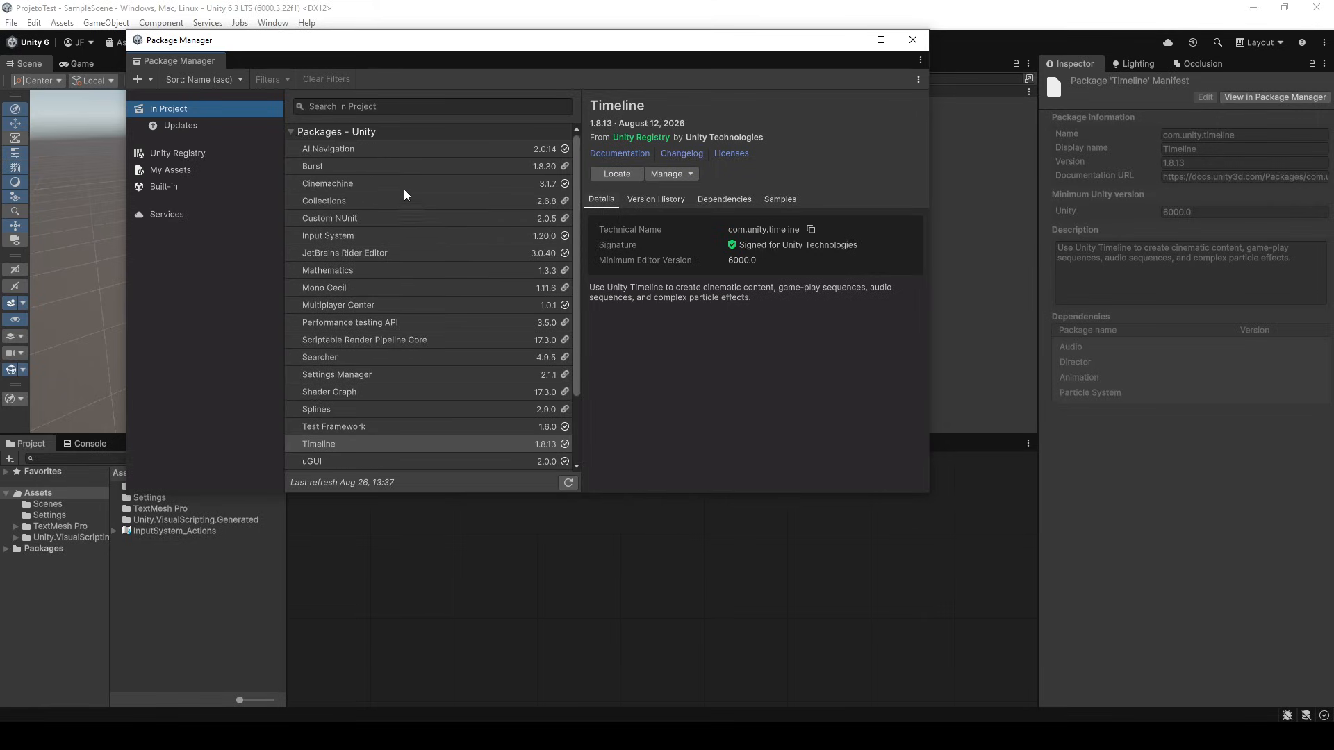
left_click(399, 185)
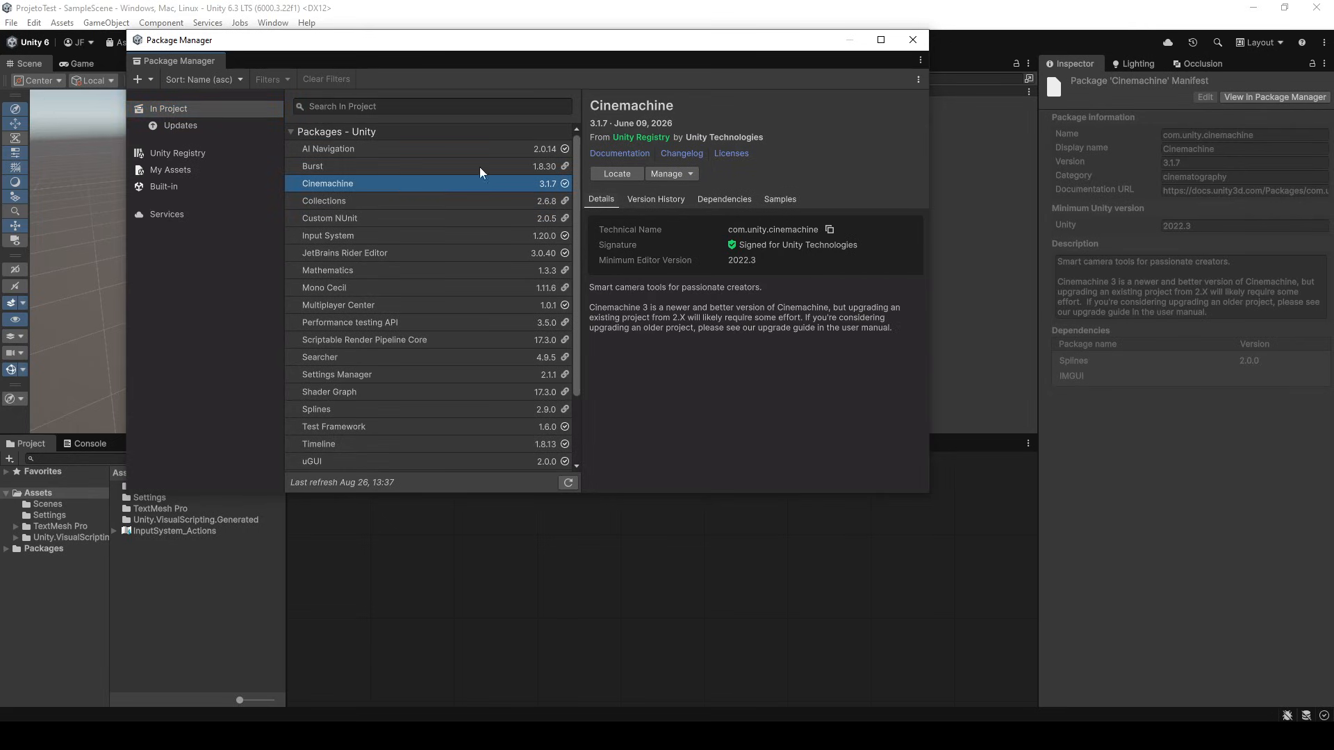
left_click(913, 42)
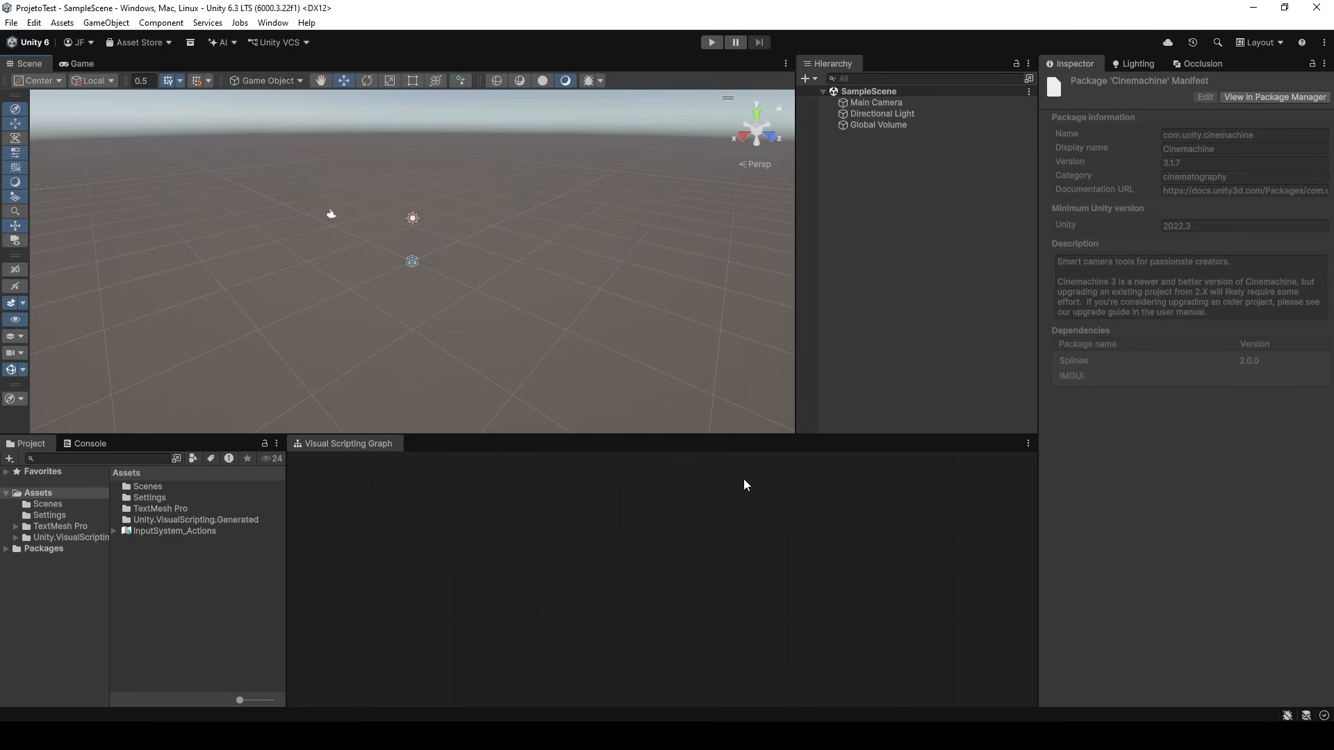
Step: Inspect the Global Volume's settings with the Scene view made taller, and close the ProjetoTest editor
left_click_drag(736, 433, 737, 527)
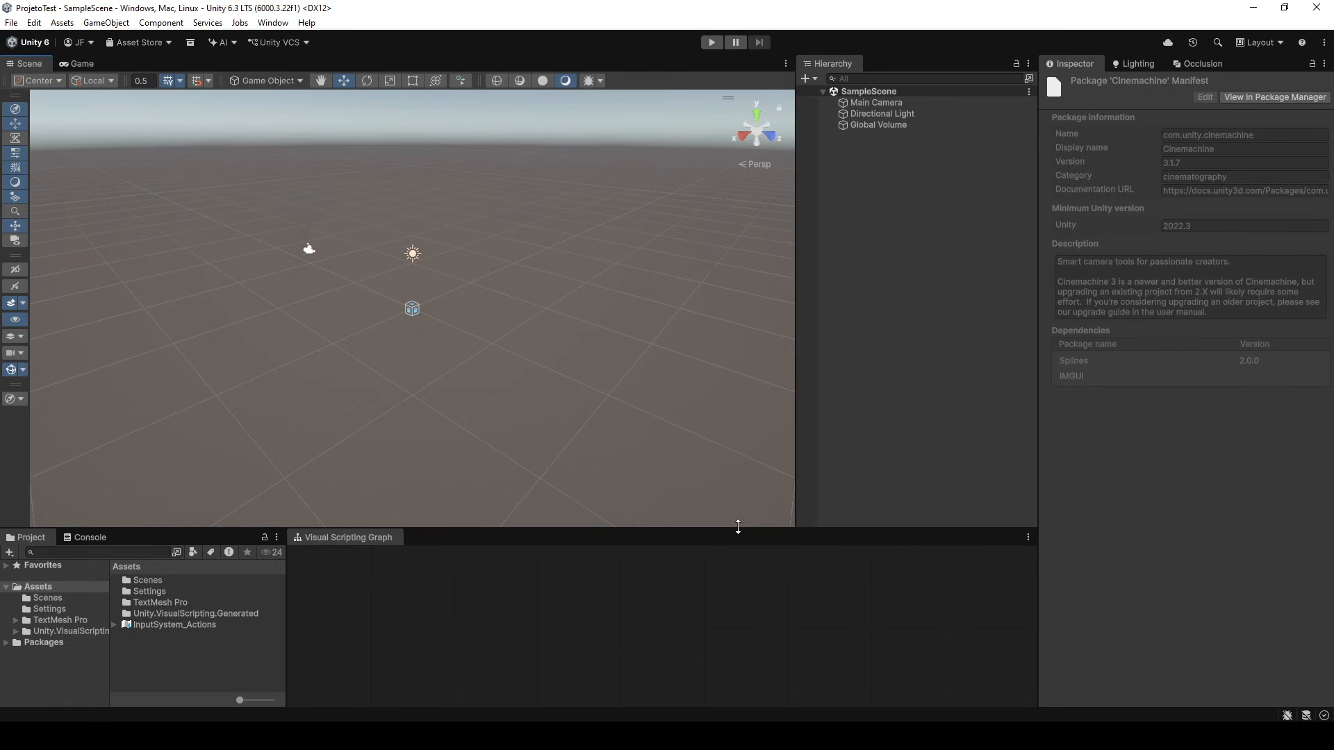
left_click(892, 126)
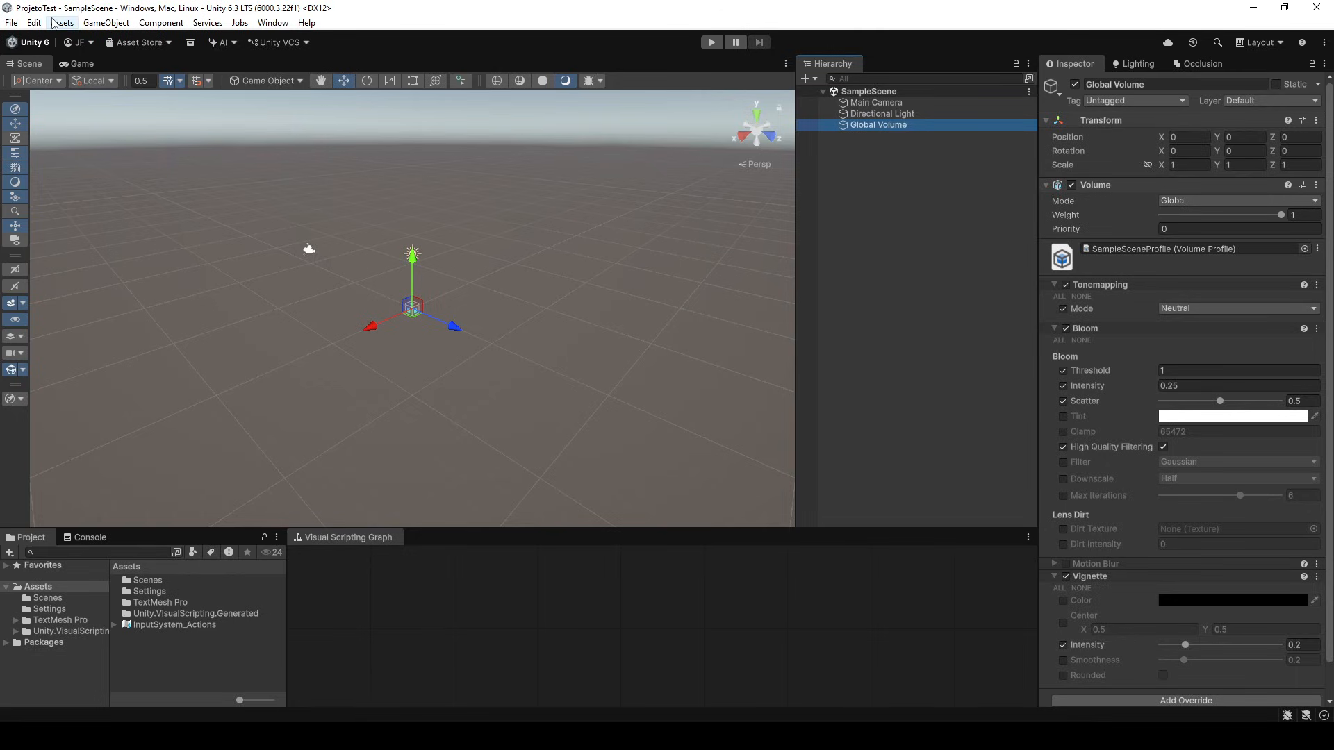
left_click(1314, 8)
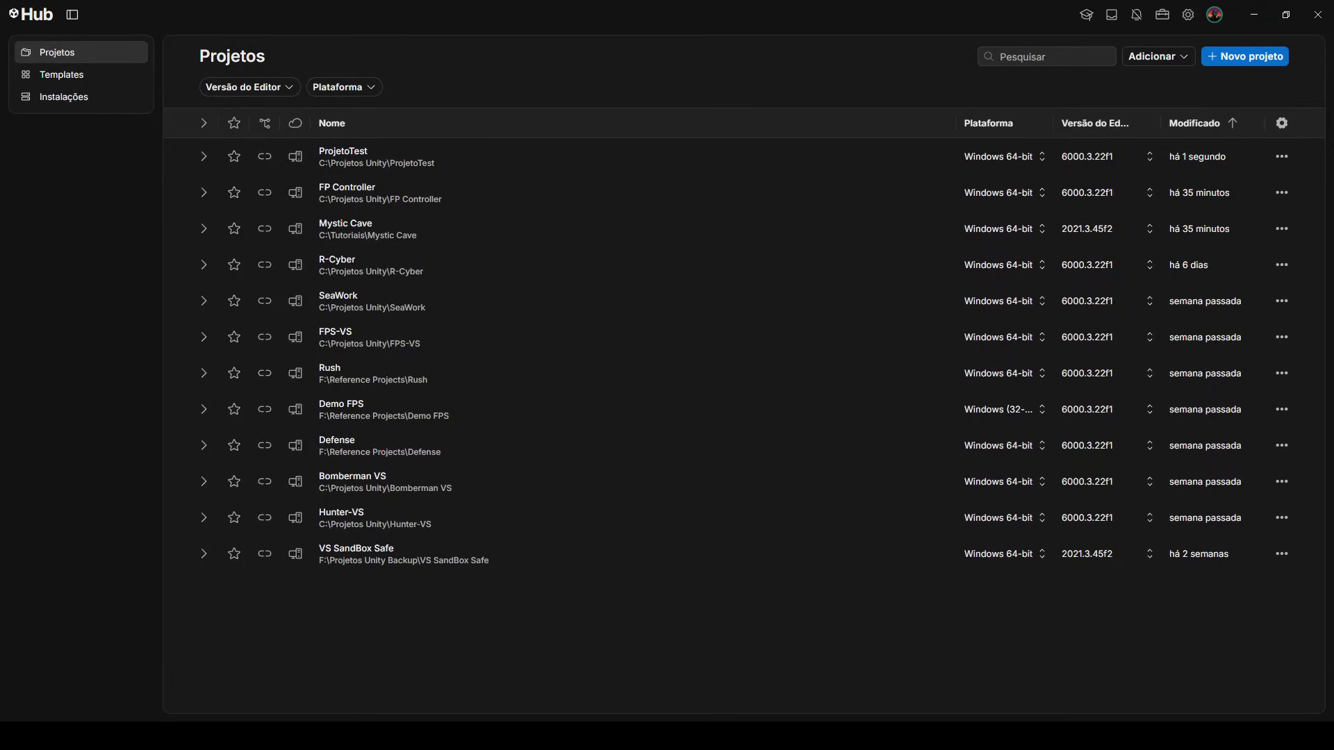
Step: Start a new custom template in Unity Hub with ProjetoTest as the source project and continue to its details
left_click(77, 82)
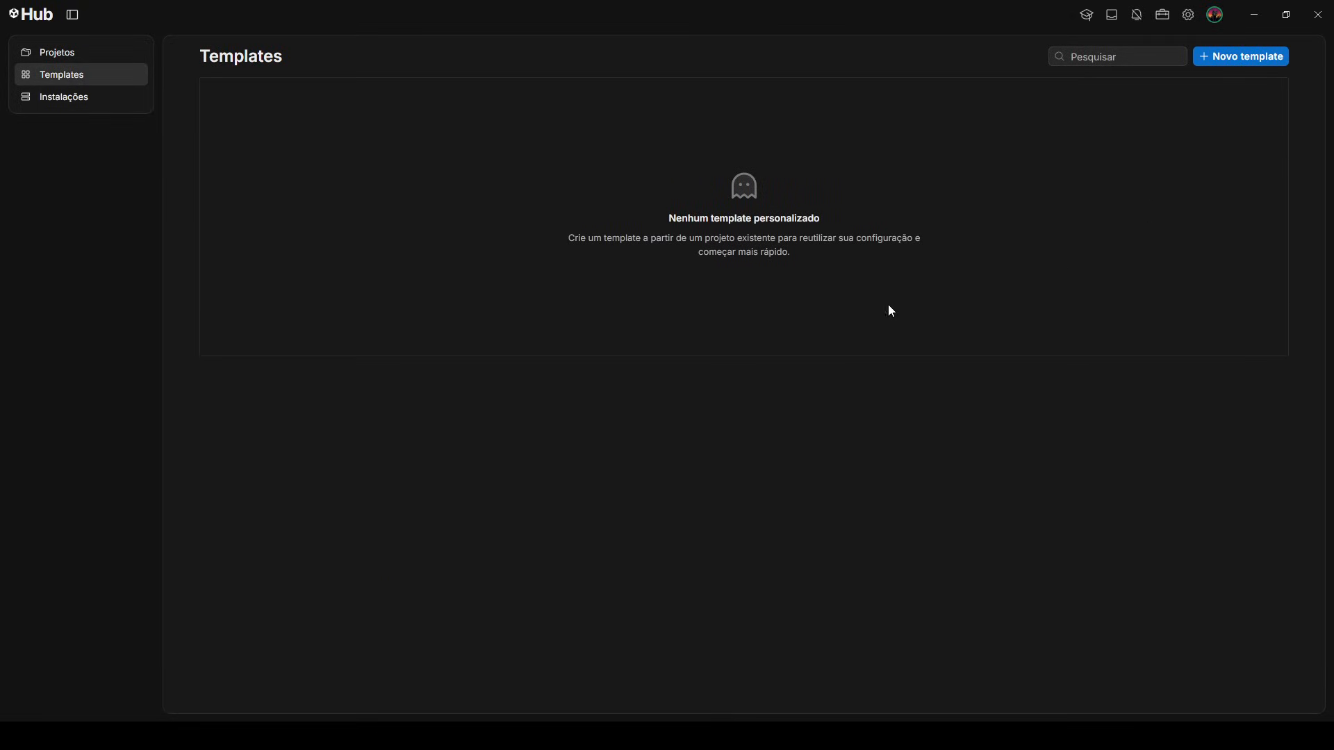
left_click(1245, 60)
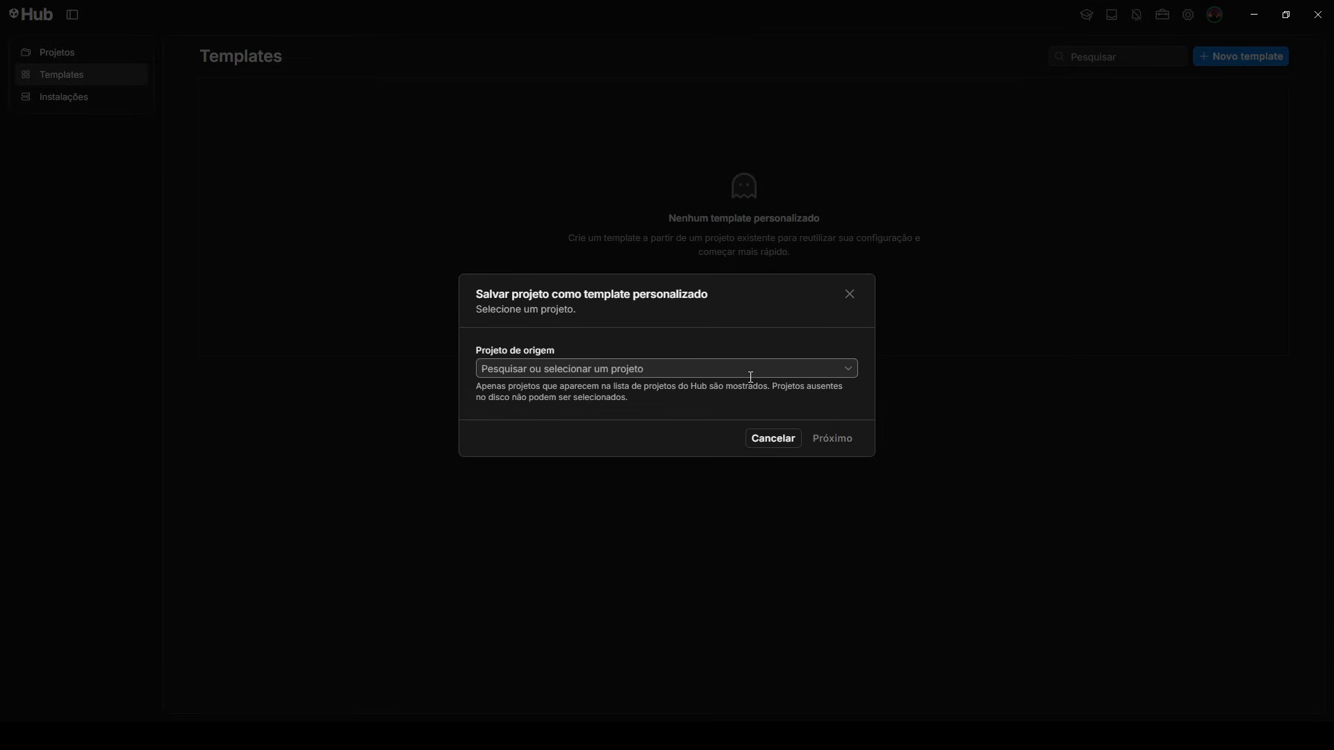
left_click(847, 371)
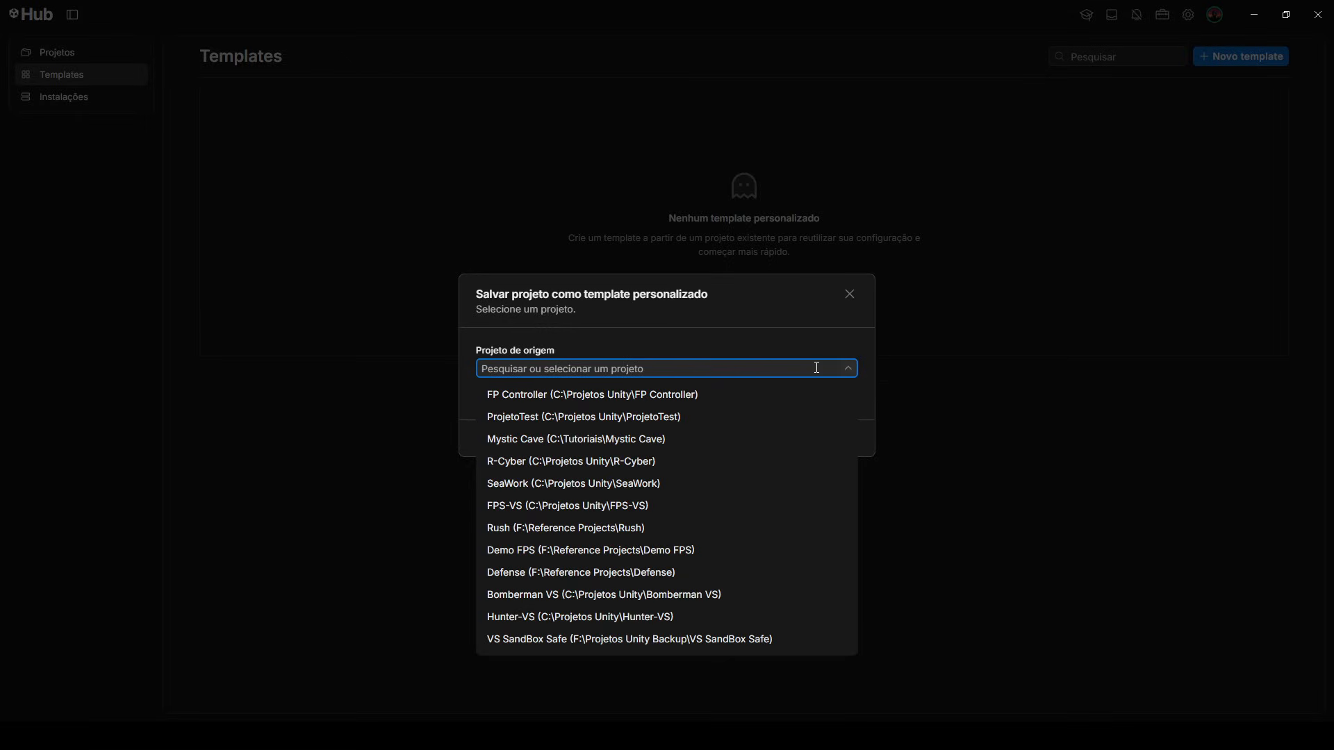
left_click(620, 420)
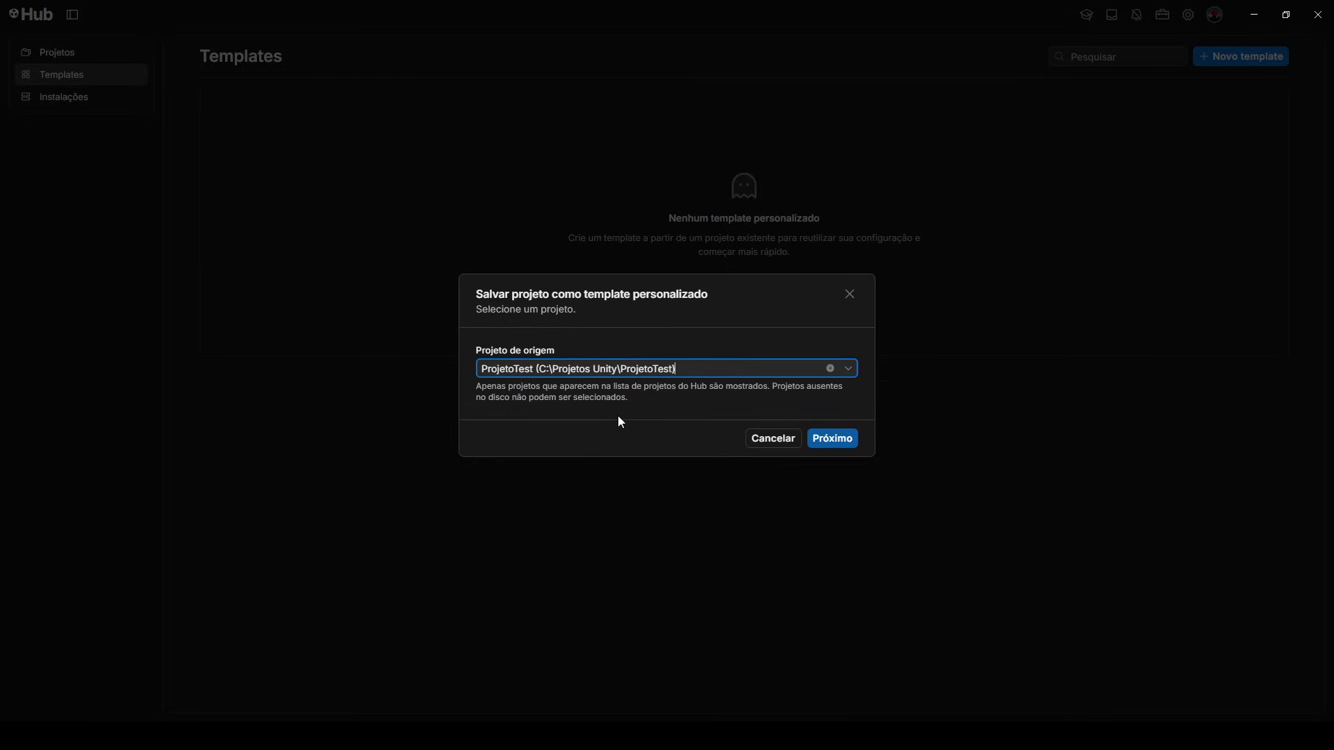
left_click(830, 440)
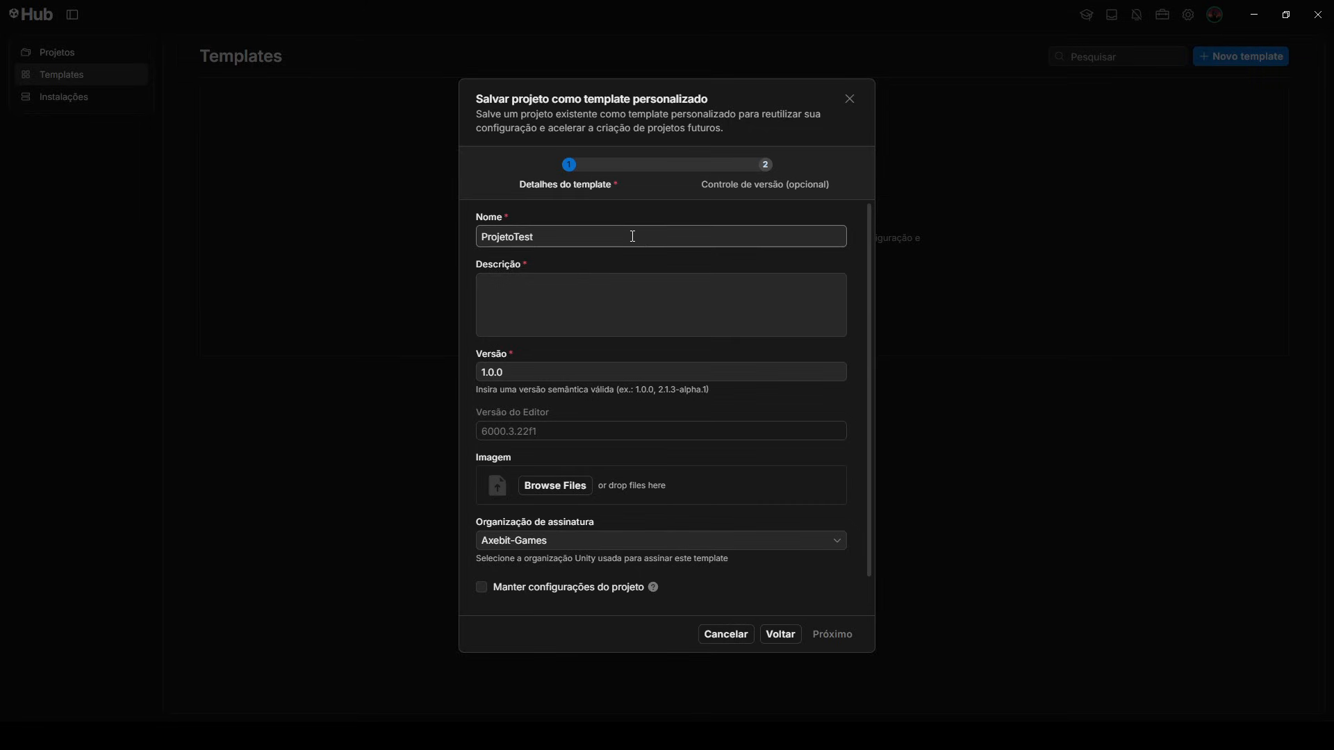
Step: Name the template "Base" and give it the description "Template básico para novo projetos."
left_click(557, 237)
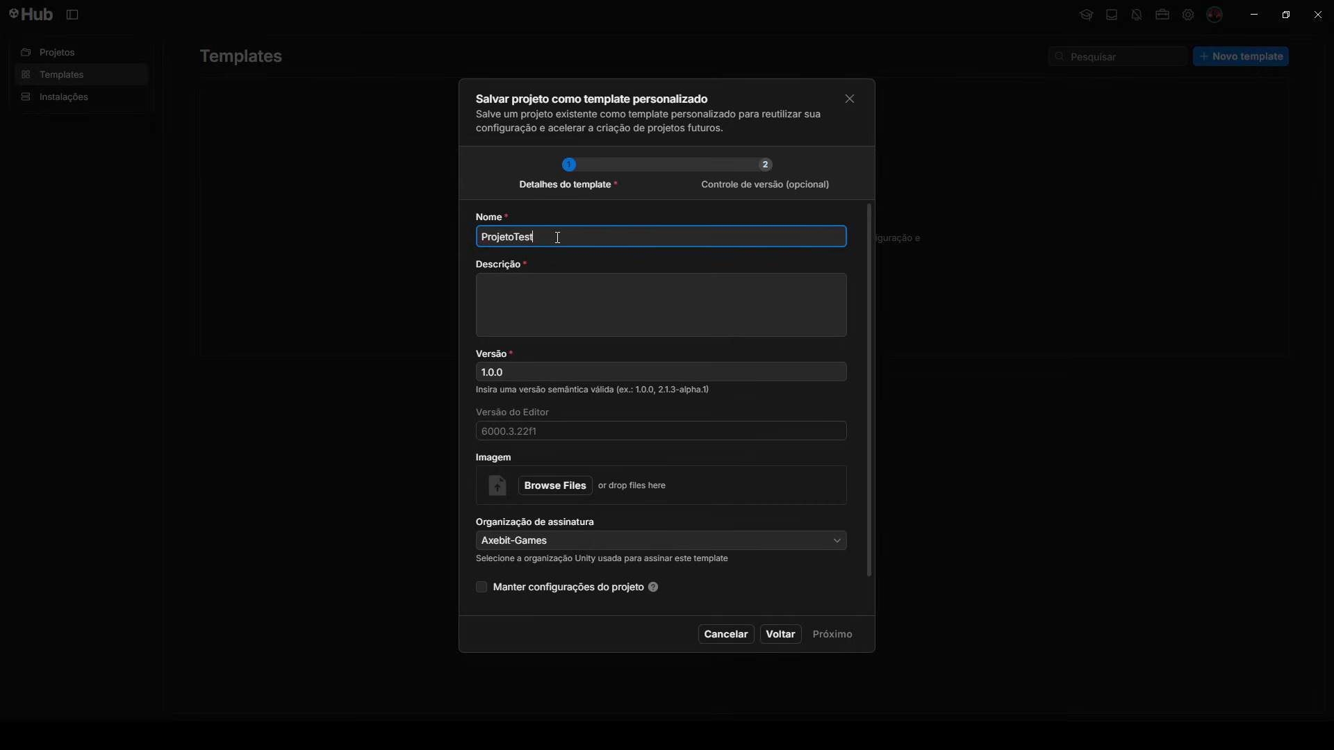
left_click_drag(558, 237, 449, 239)
type("Base")
left_click(553, 306)
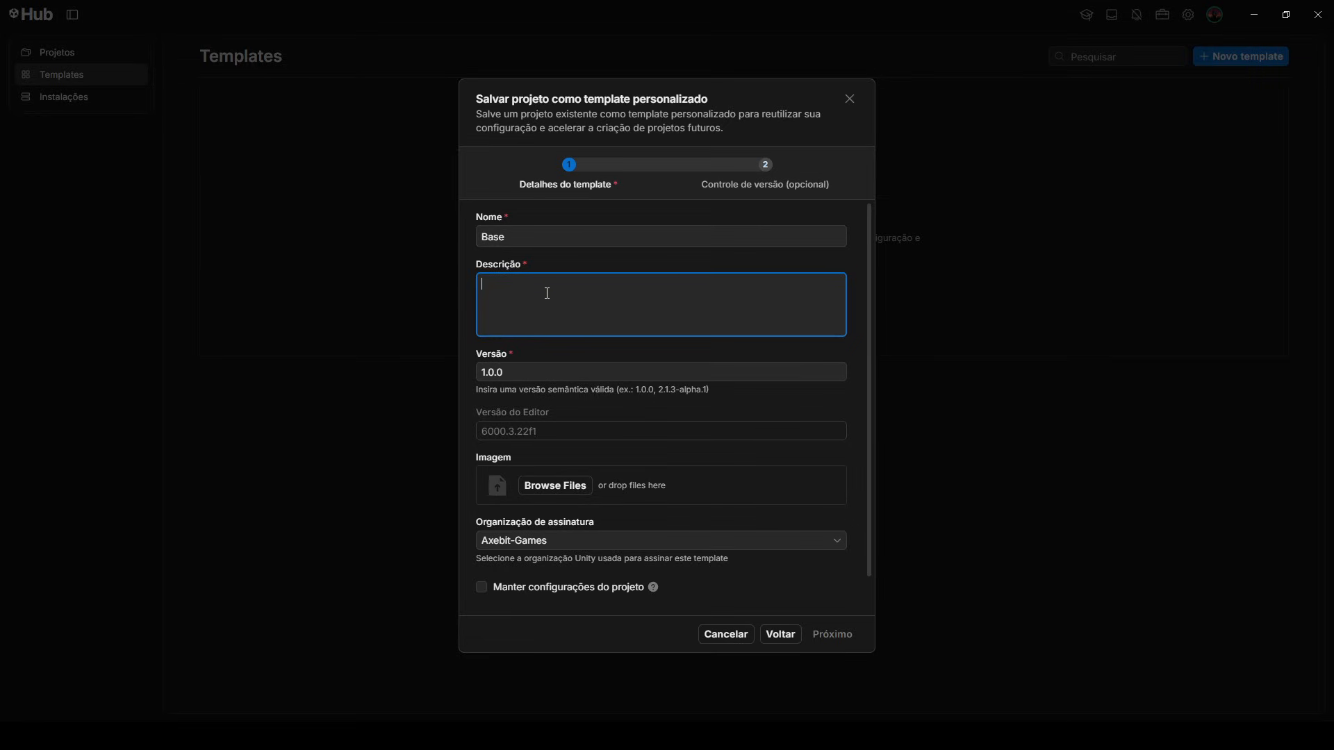
type("Tem")
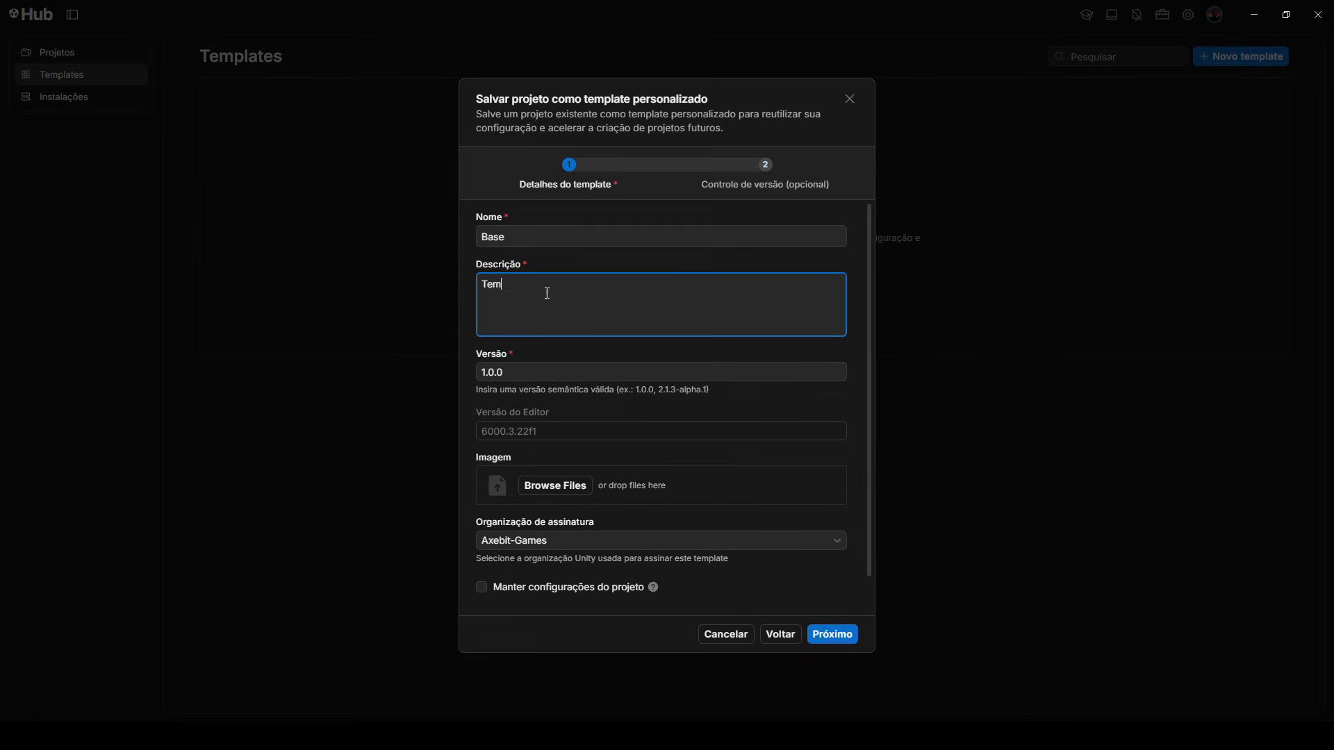
type("plate básico para novo projetos.")
left_click(582, 433)
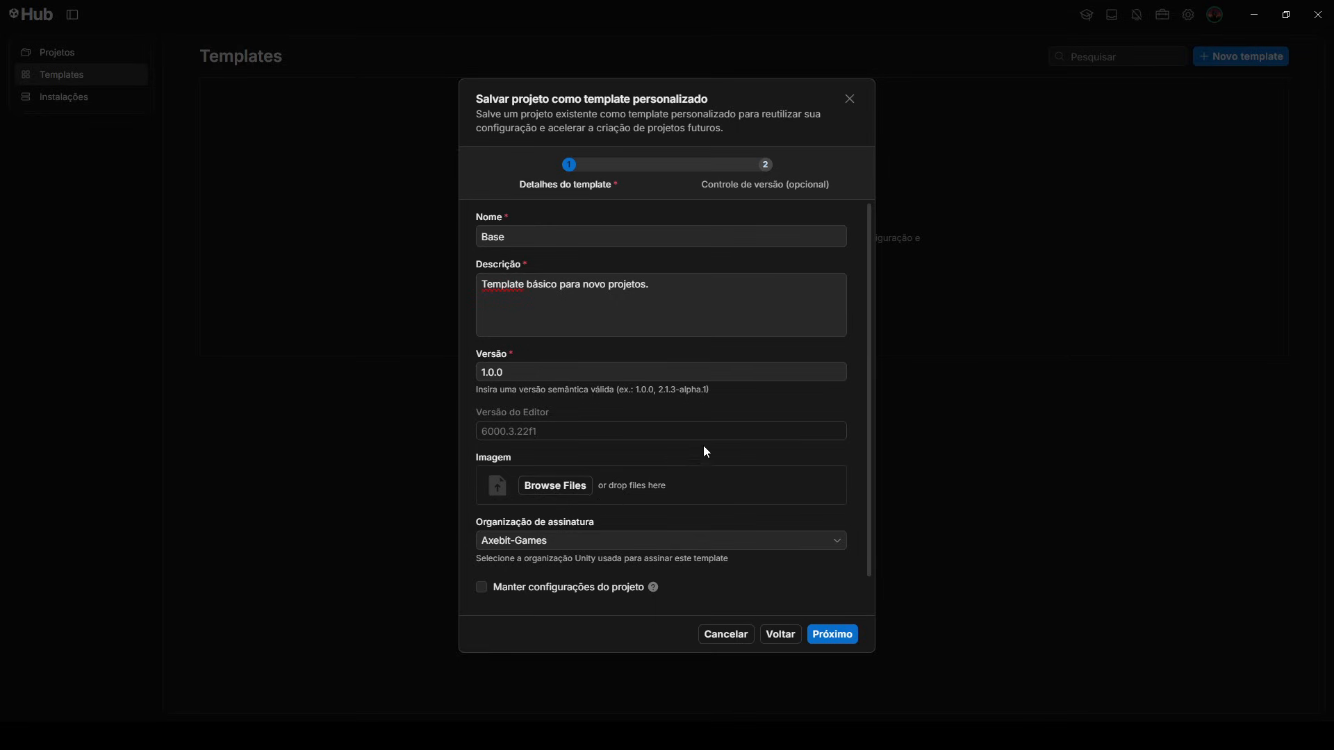
Step: Enable keeping the project settings in the template, check the advanced template options and continue to version control
scroll(737, 451, "down", 1)
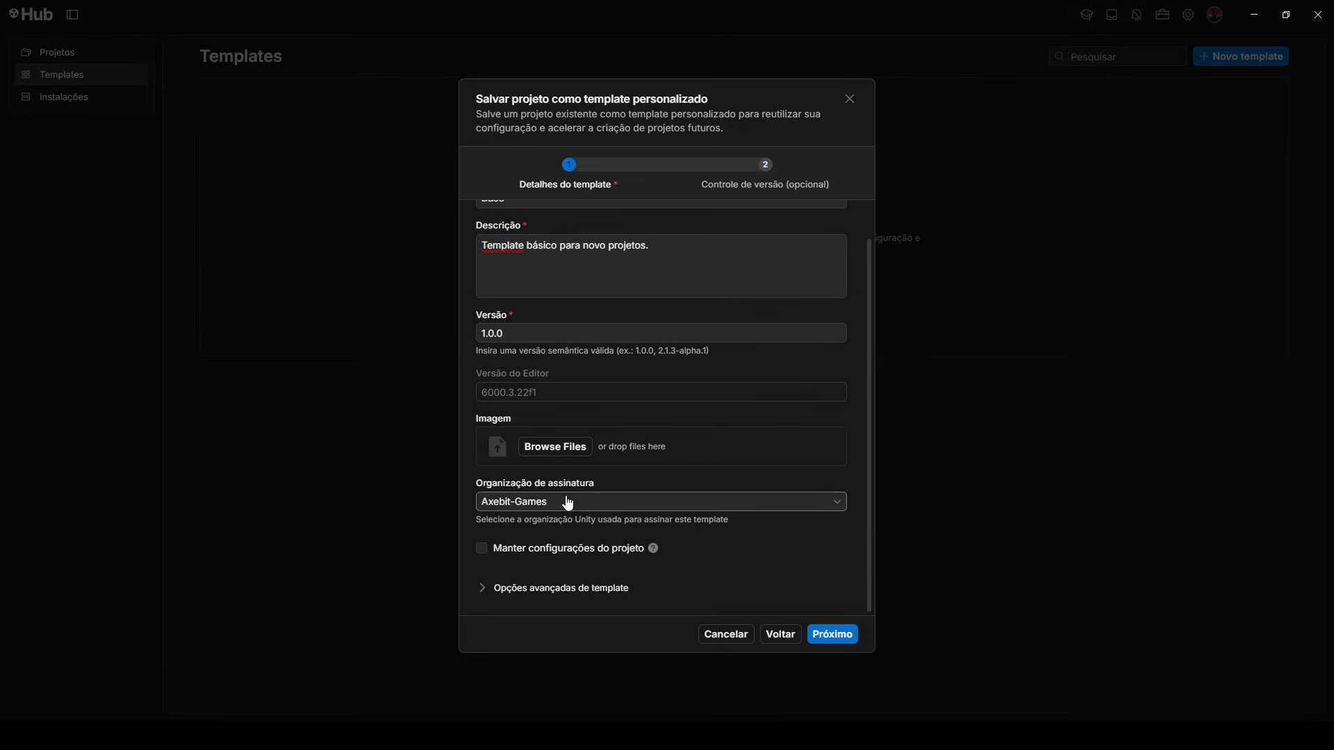
left_click(485, 556)
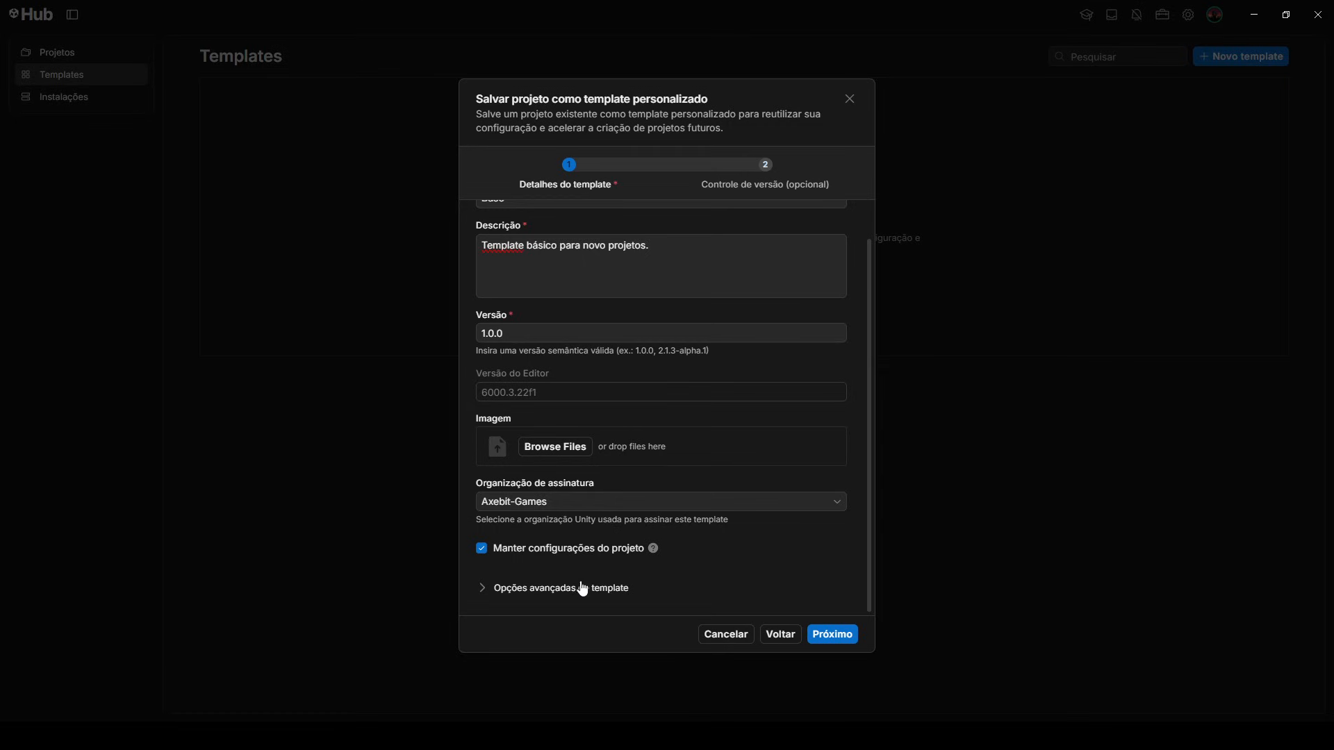
left_click(491, 591)
scroll(646, 566, "down", 2)
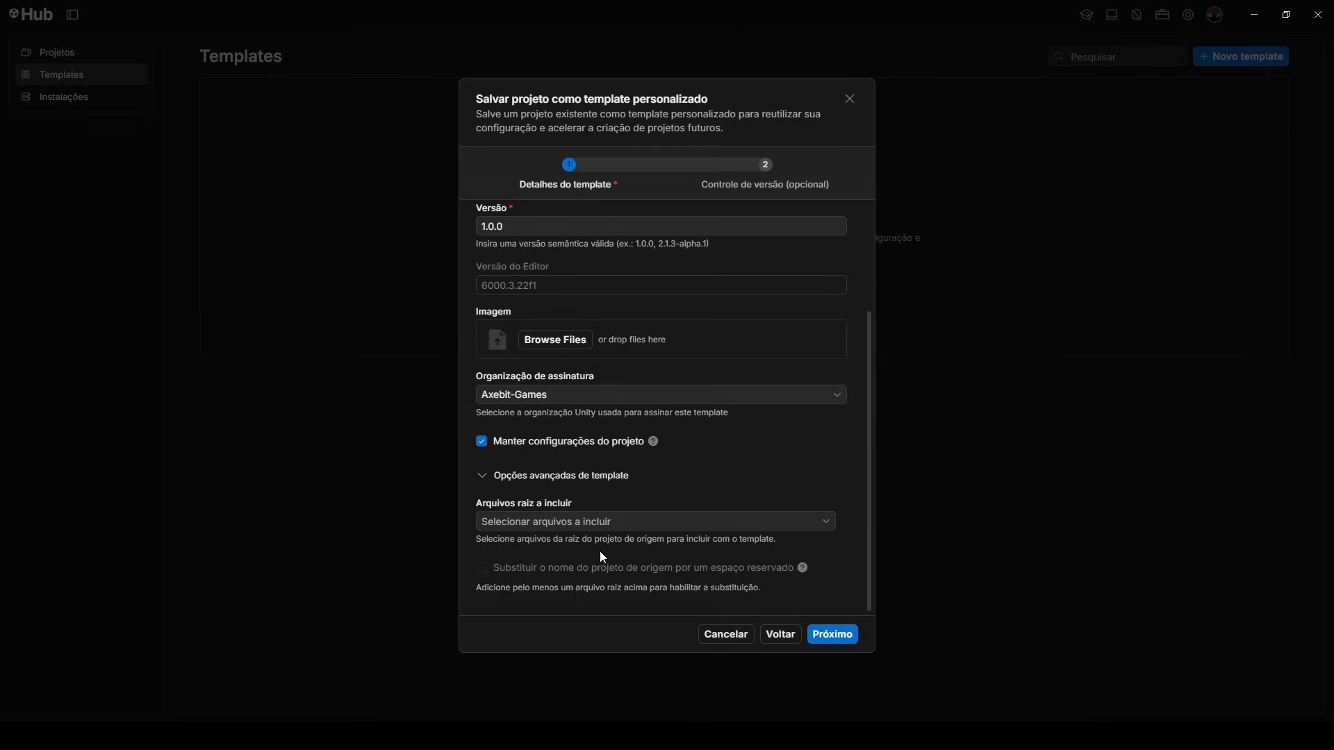
left_click(482, 477)
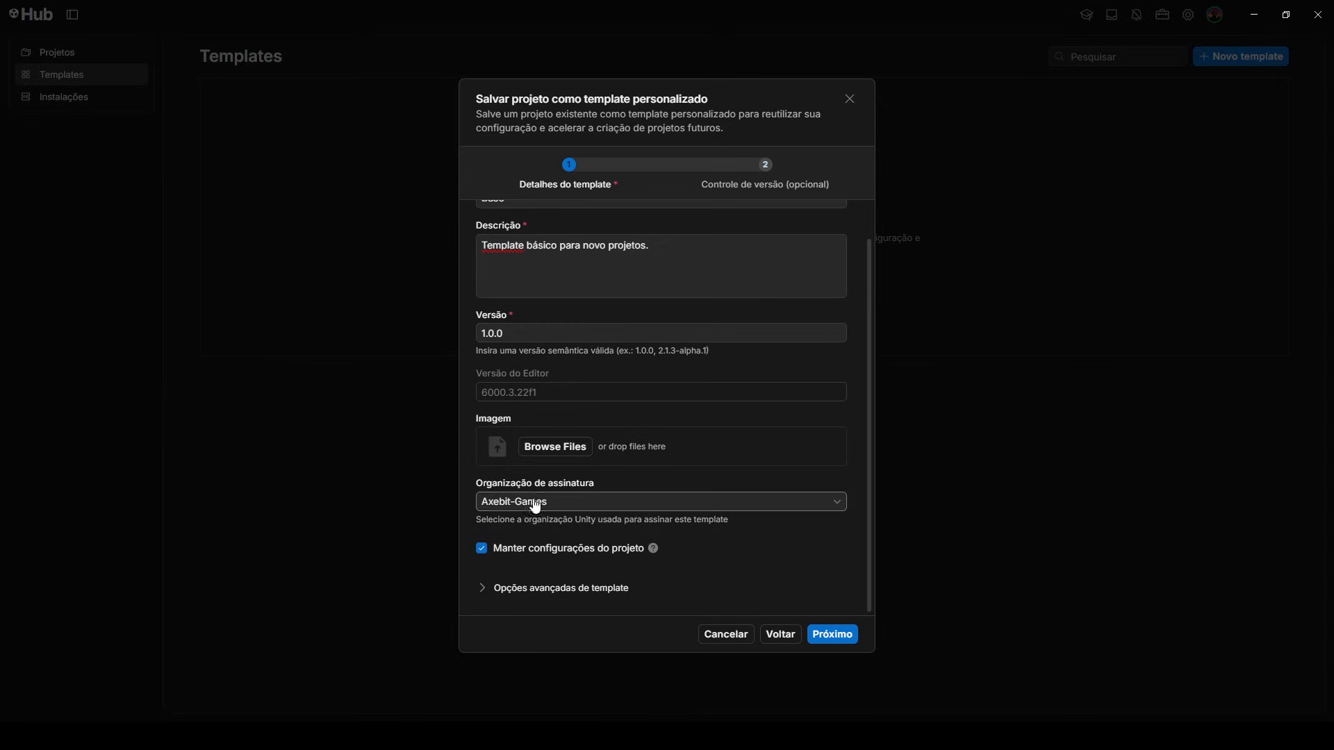
left_click(848, 638)
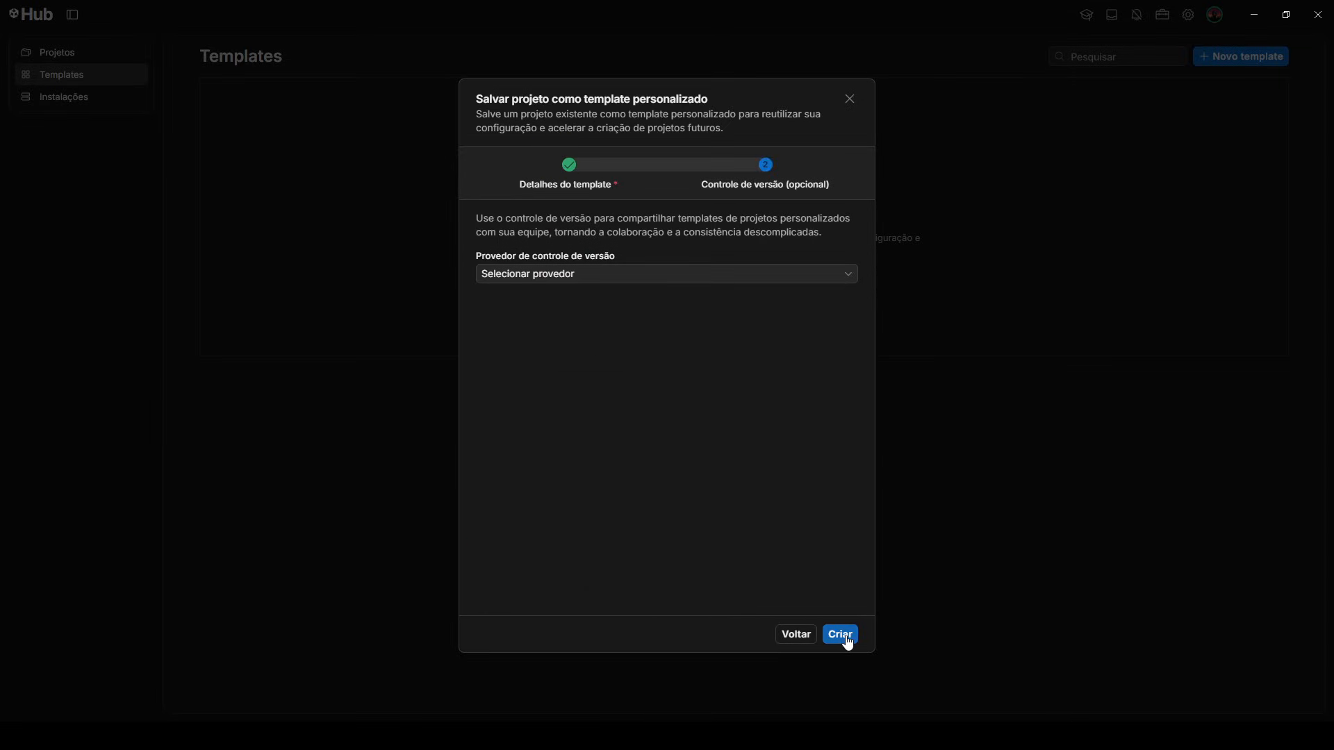
Step: Review the version control providers and create the template without selecting one
left_click(653, 277)
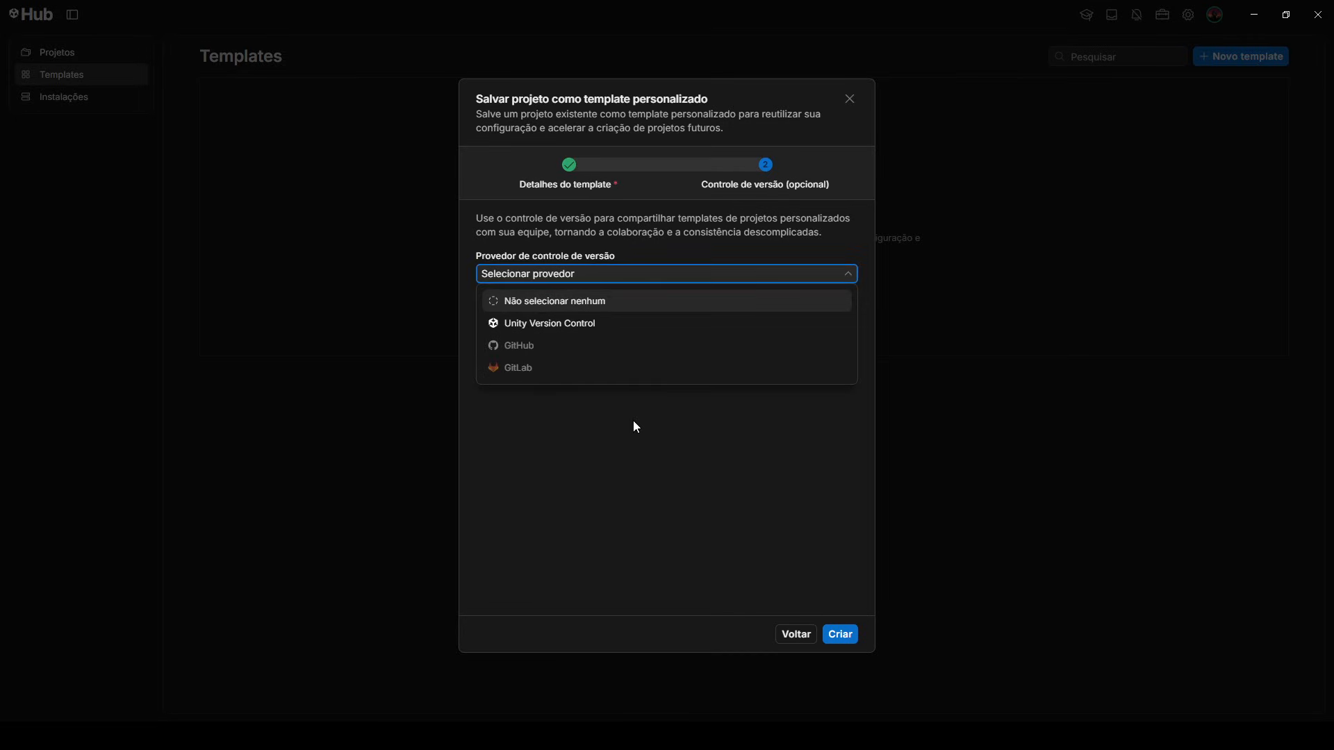
left_click(684, 277)
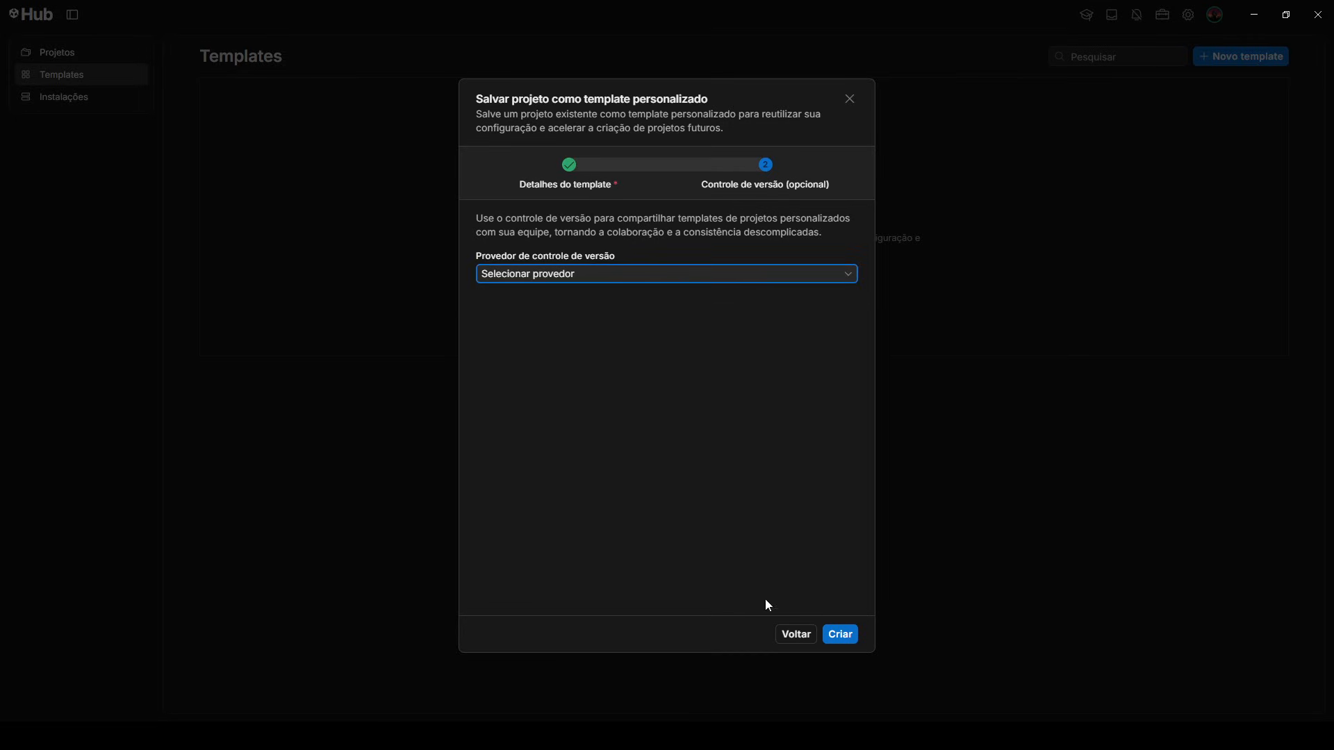
left_click(839, 636)
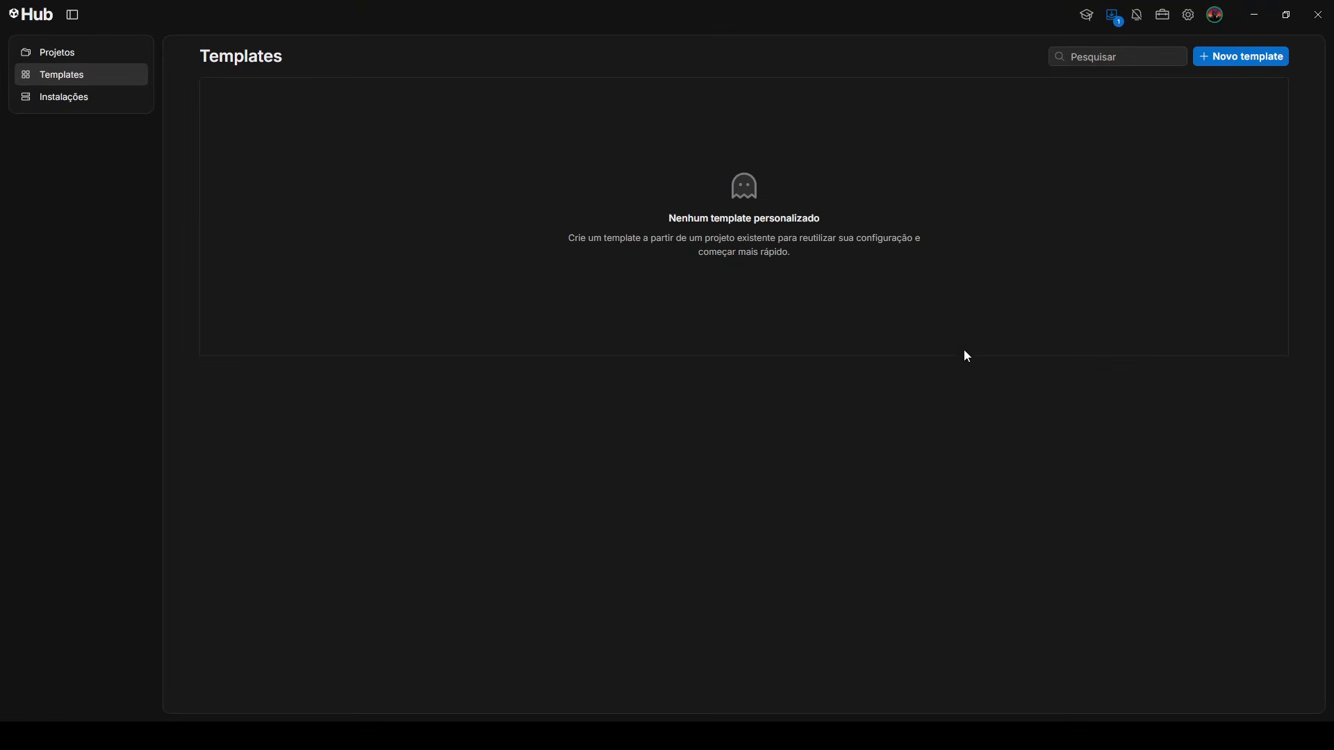
Step: Check the creation stages of the Base template in the Hub's activity list and clear its entry
left_click(1113, 16)
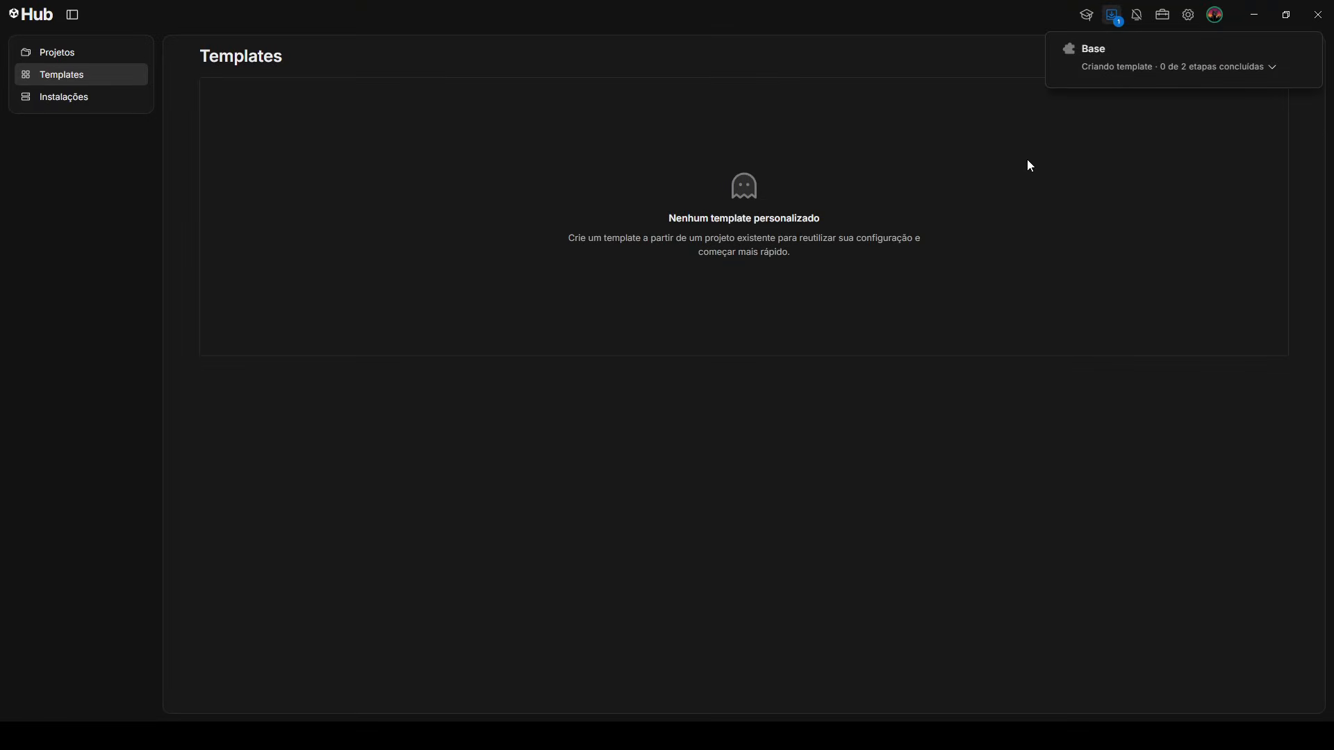
left_click(1271, 67)
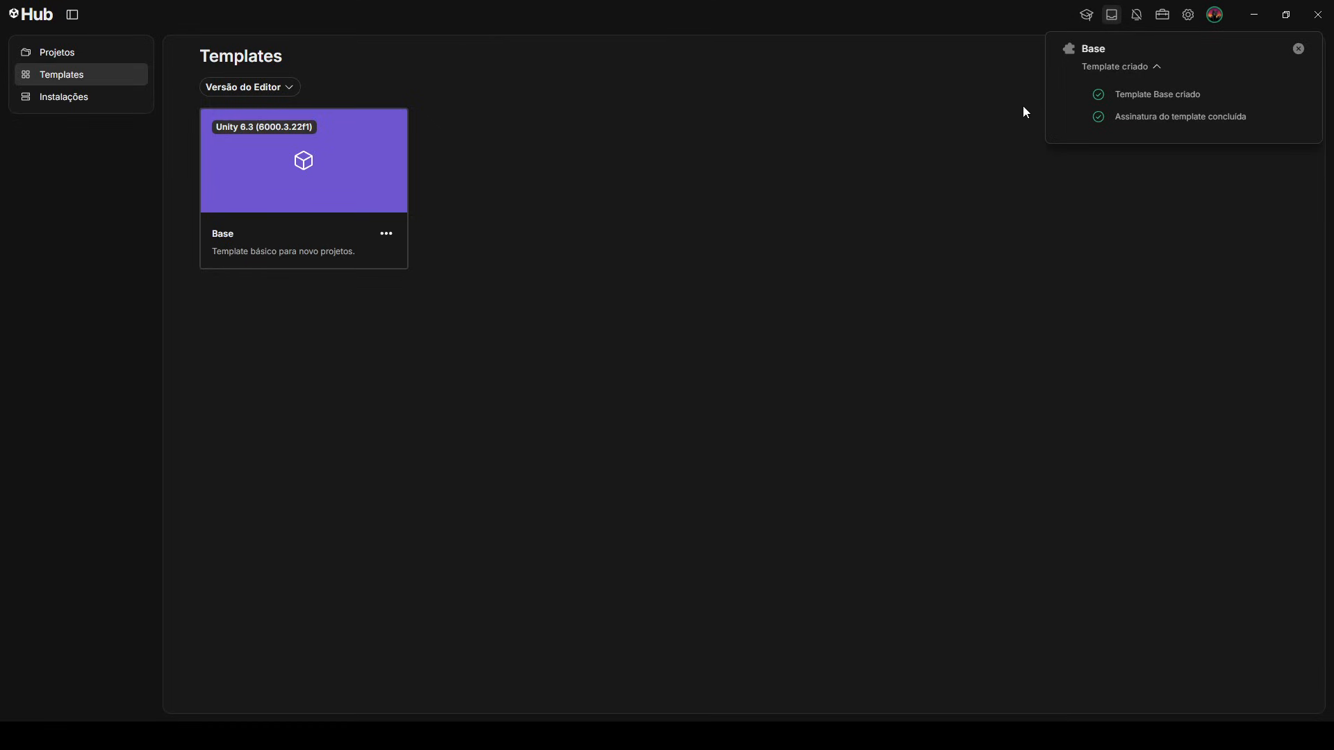
left_click(1298, 49)
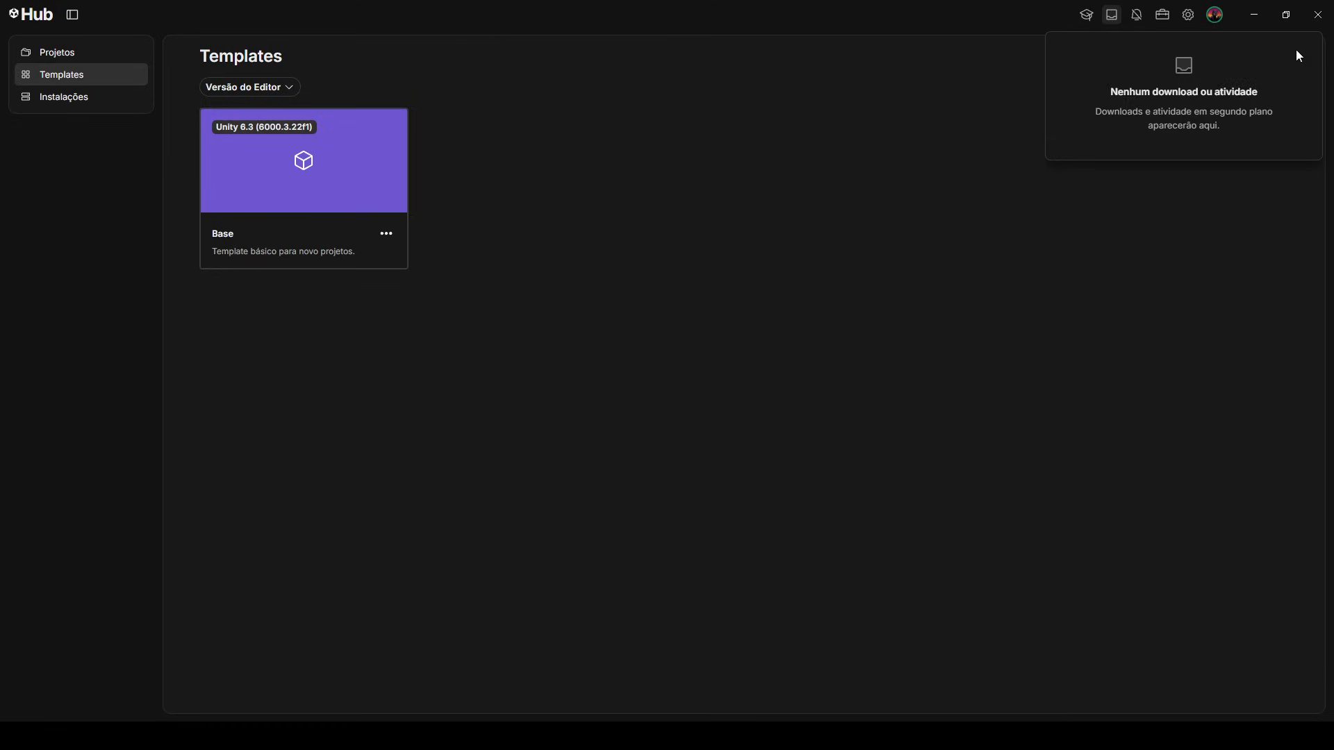
Step: Start a new project from the Hub's project list and choose the custom Base template
left_click(84, 57)
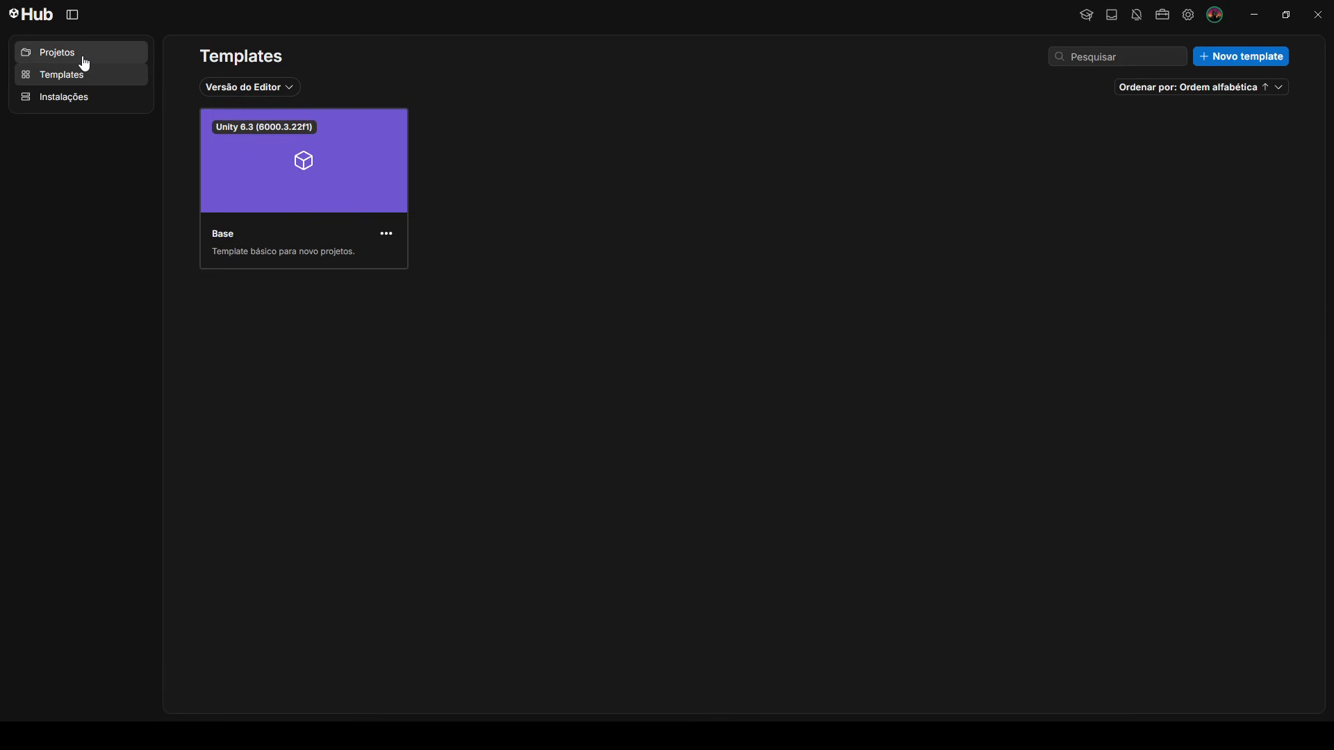
left_click(87, 61)
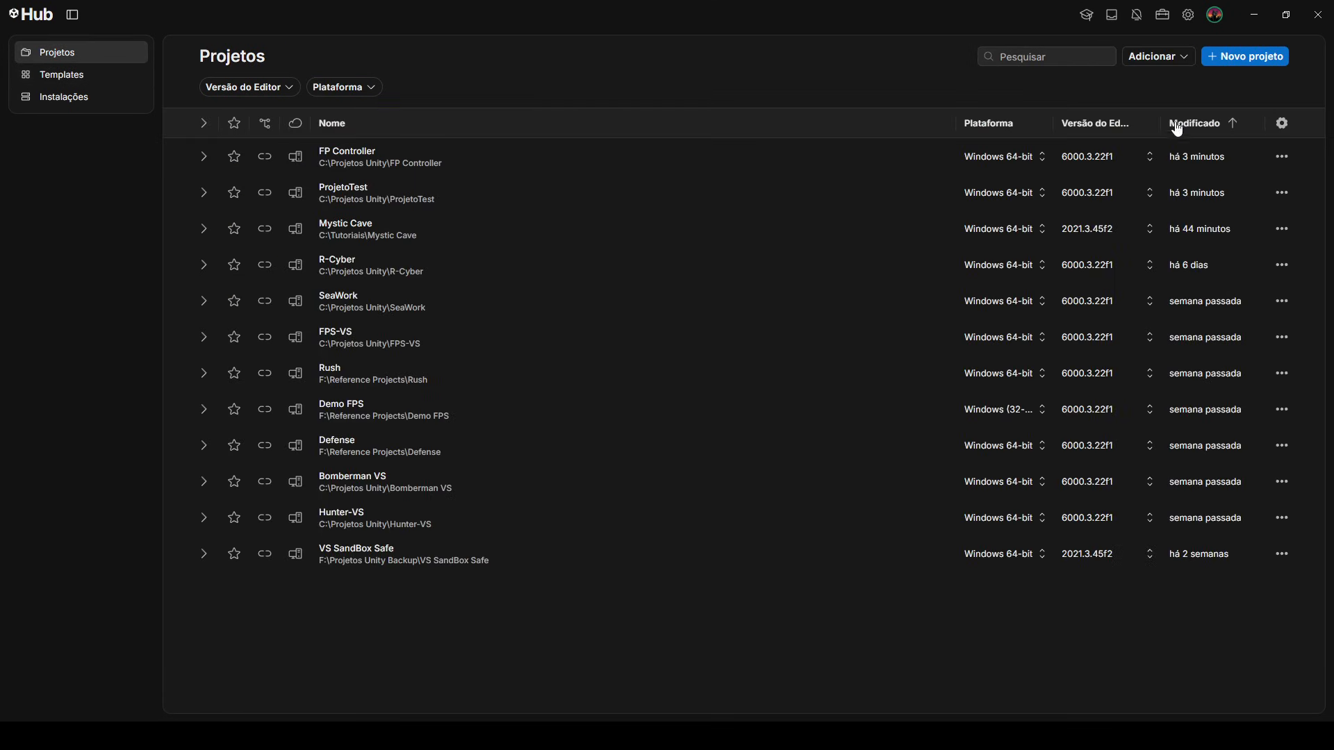
left_click(1265, 61)
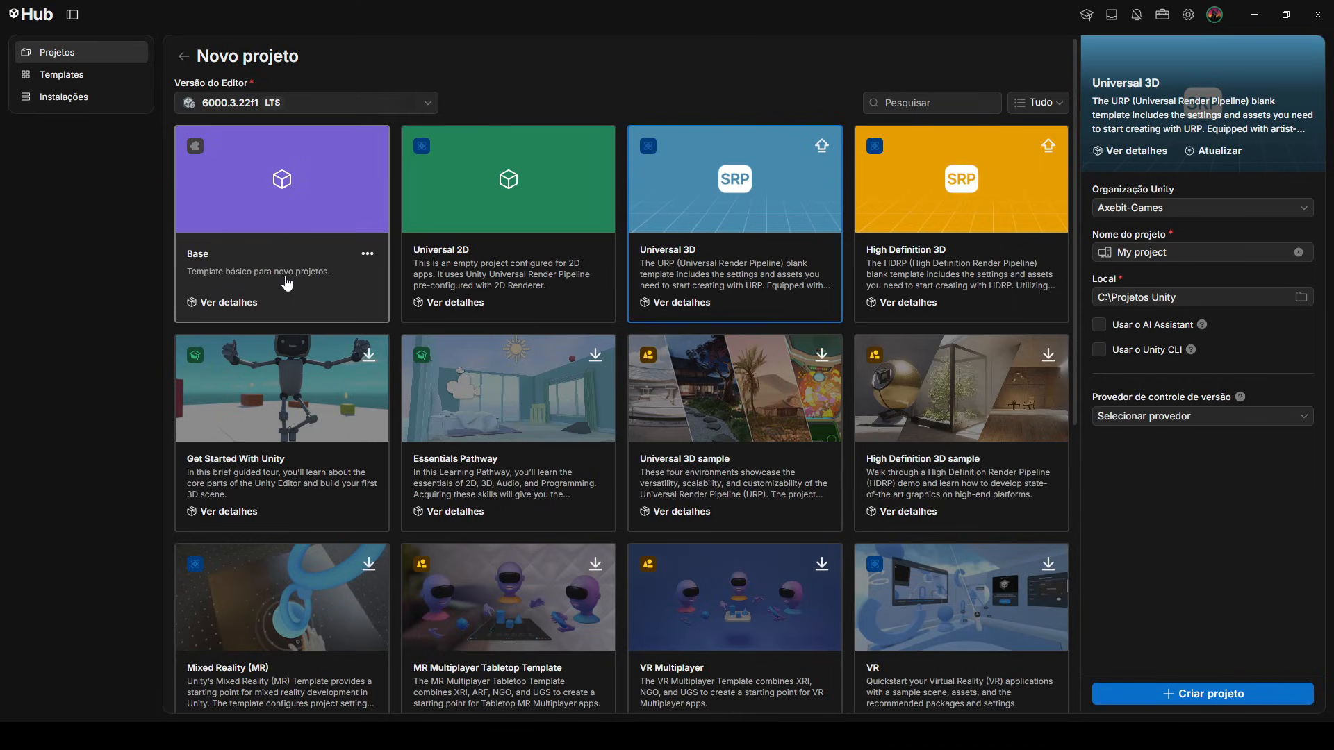
left_click(295, 218)
Step: Name the new project "TesteBase" as a local project and create it
left_click(1218, 250)
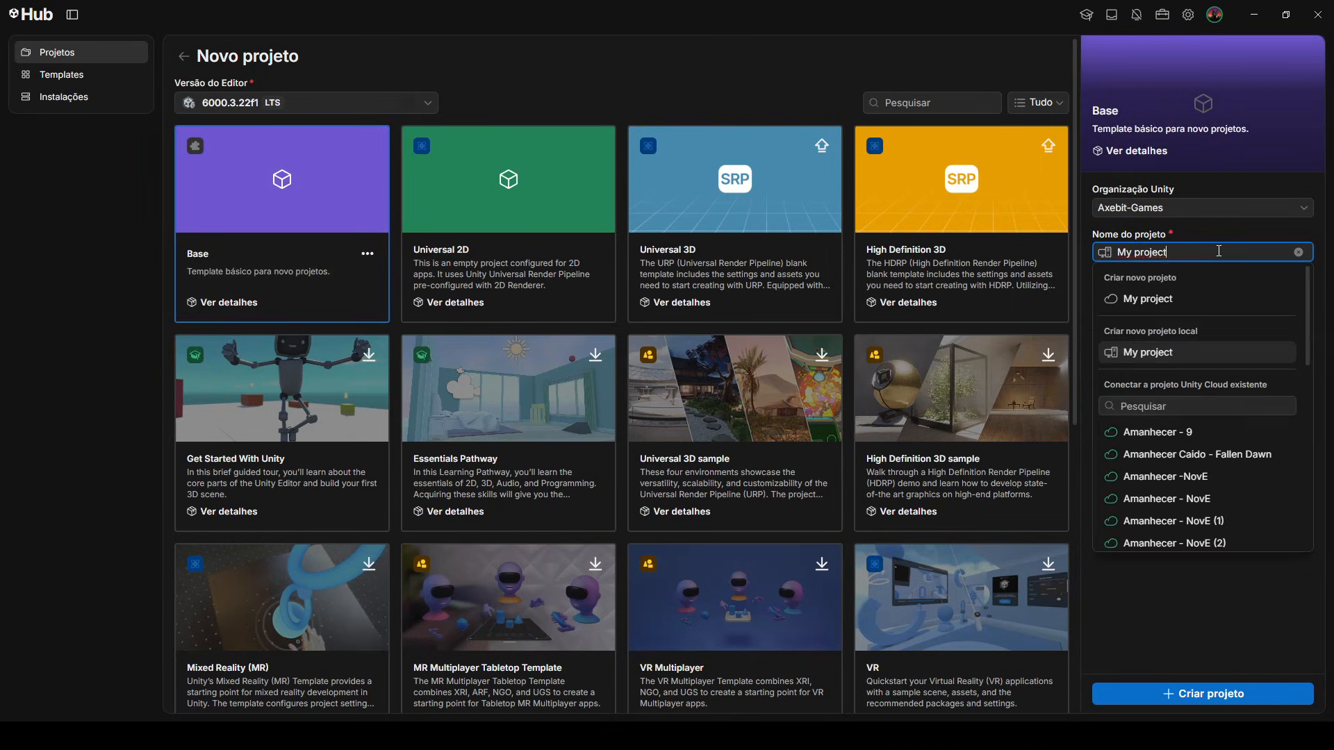
left_click_drag(1219, 251, 1115, 251)
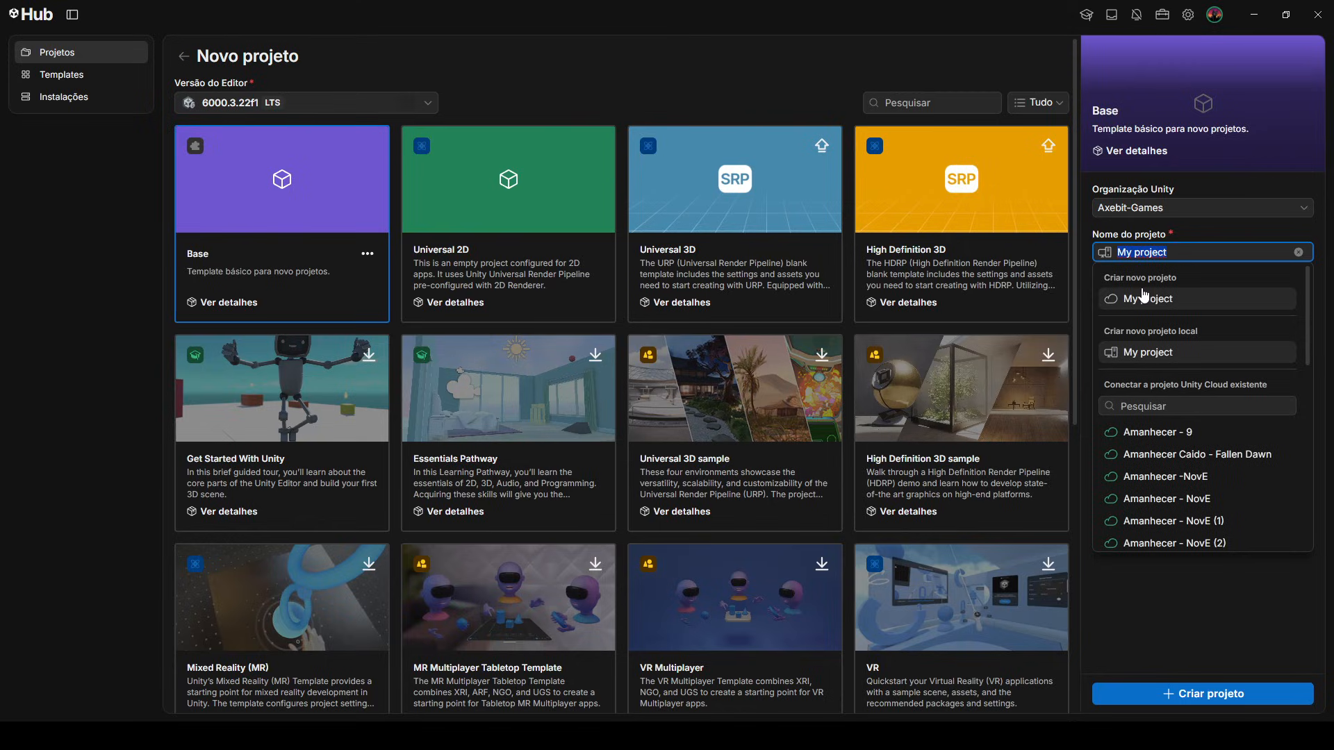
type("Teste")
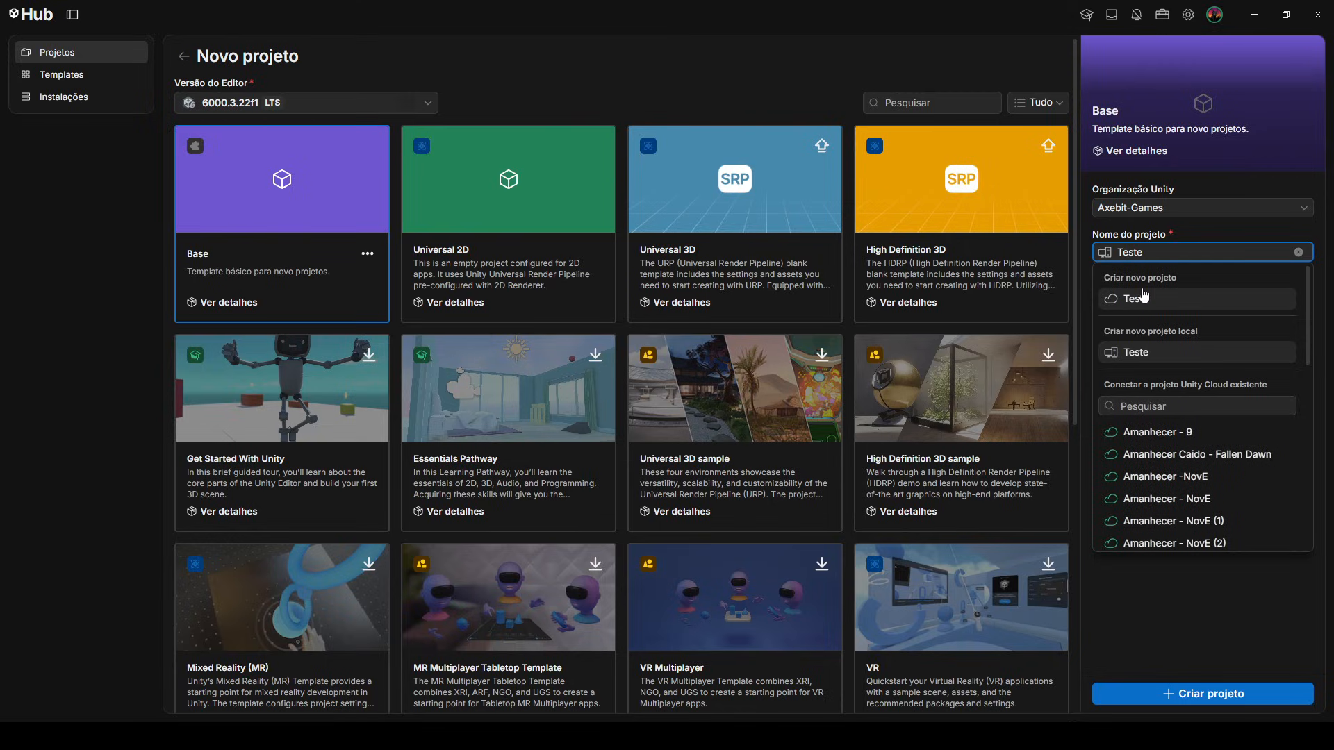
type("Base")
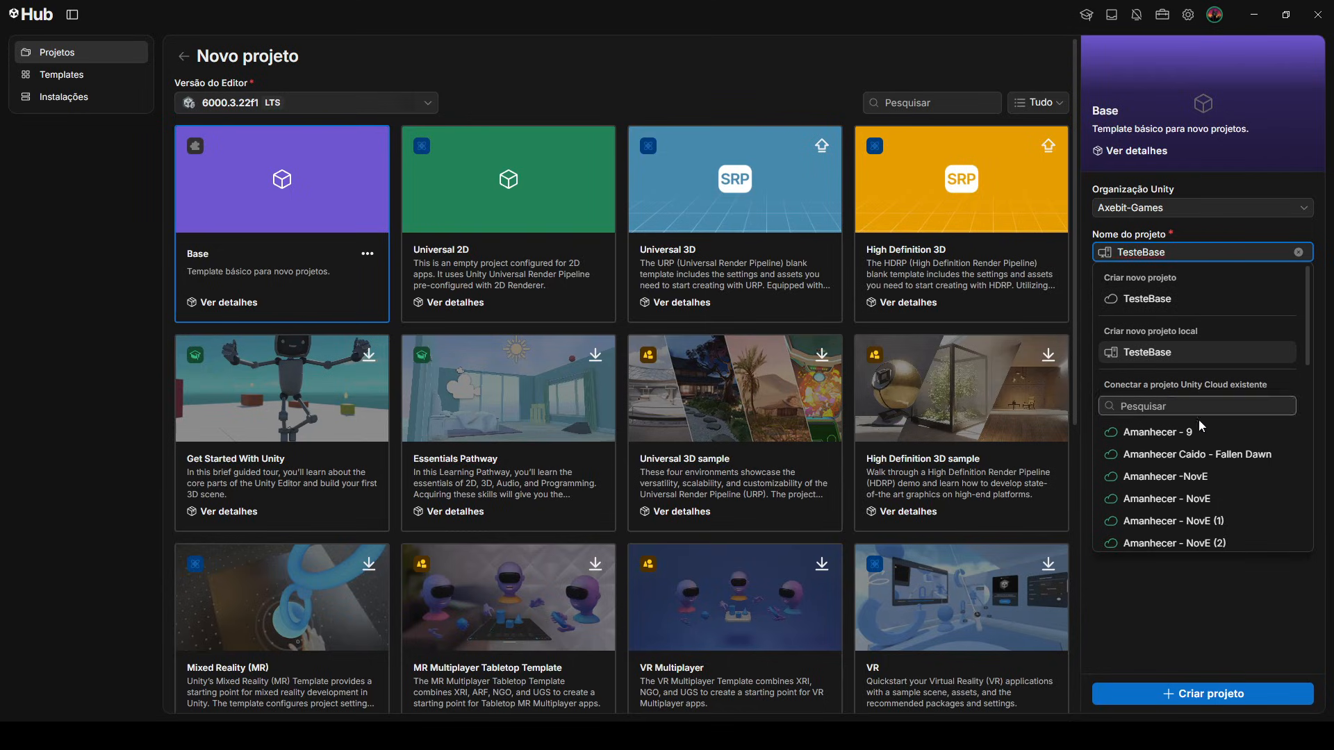
left_click(1168, 355)
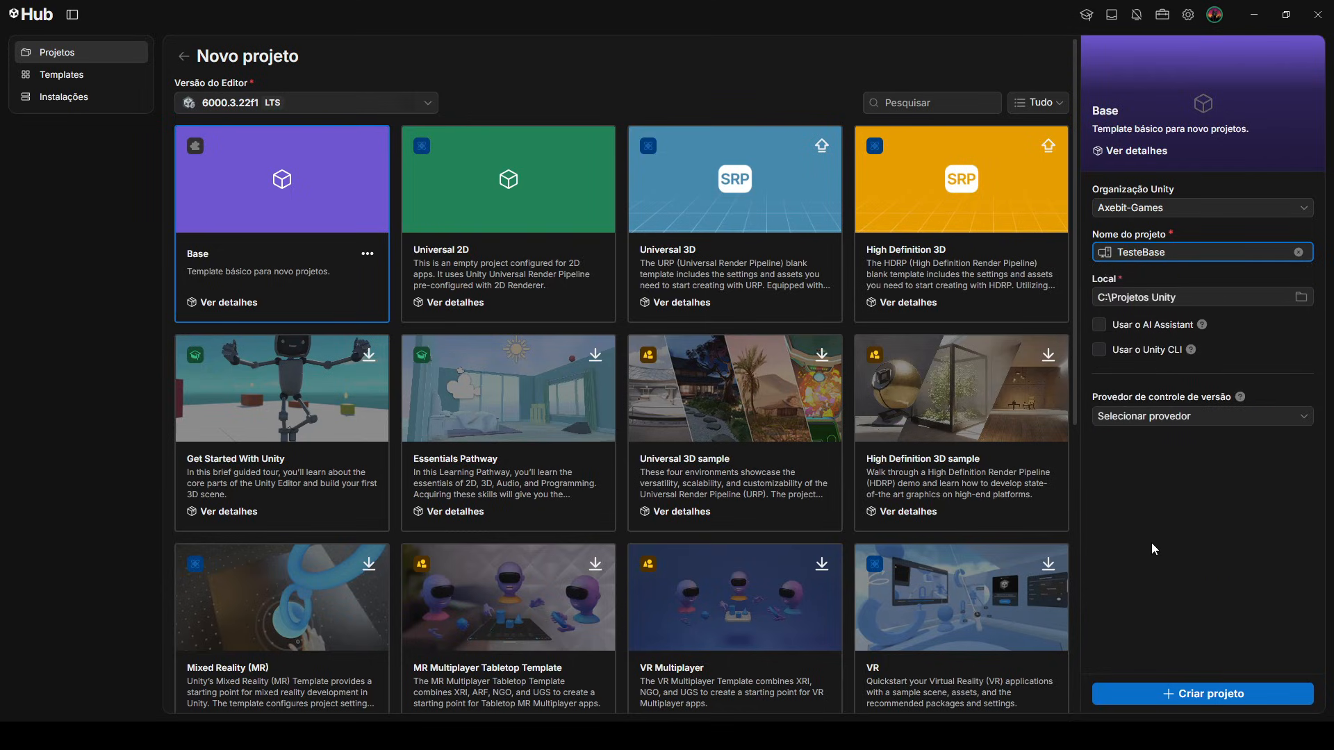
left_click(1260, 704)
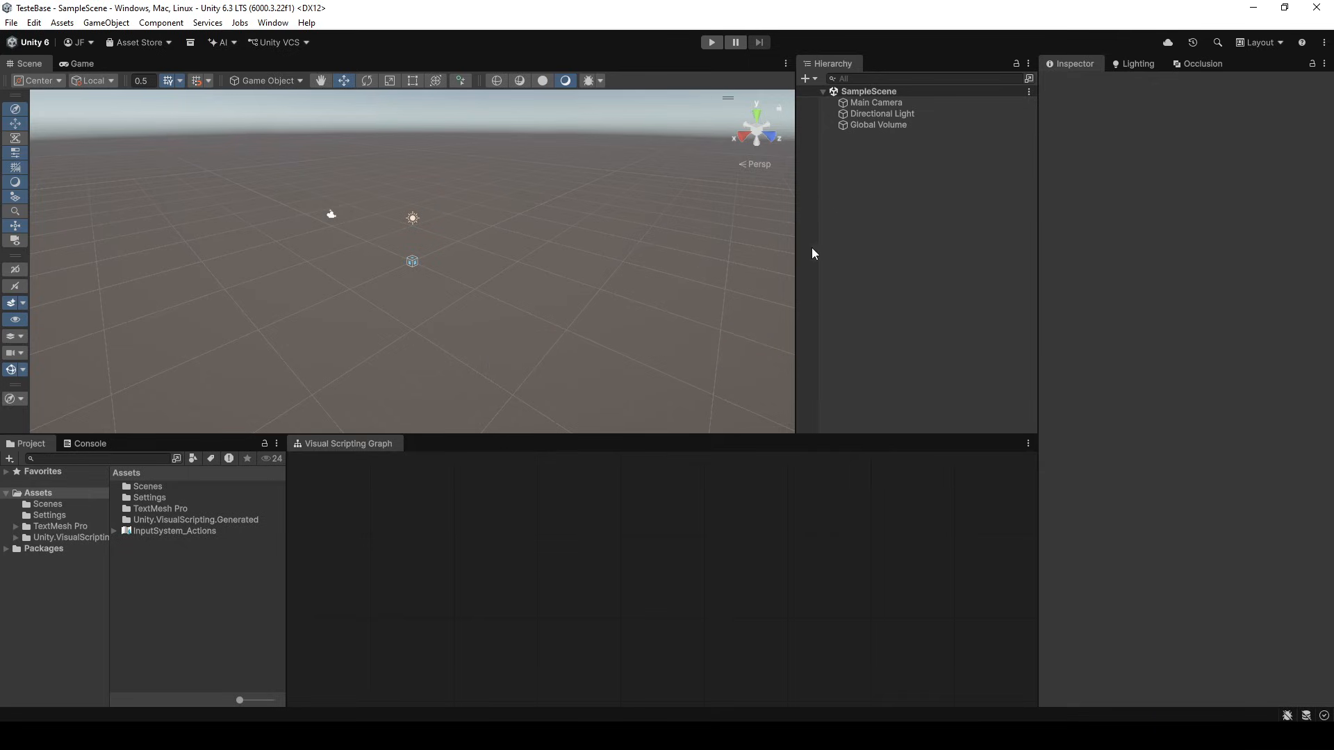
Step: Inspect the Global Volume's overrides and review the packages installed in the project, including Cinemachine's details
left_click(869, 125)
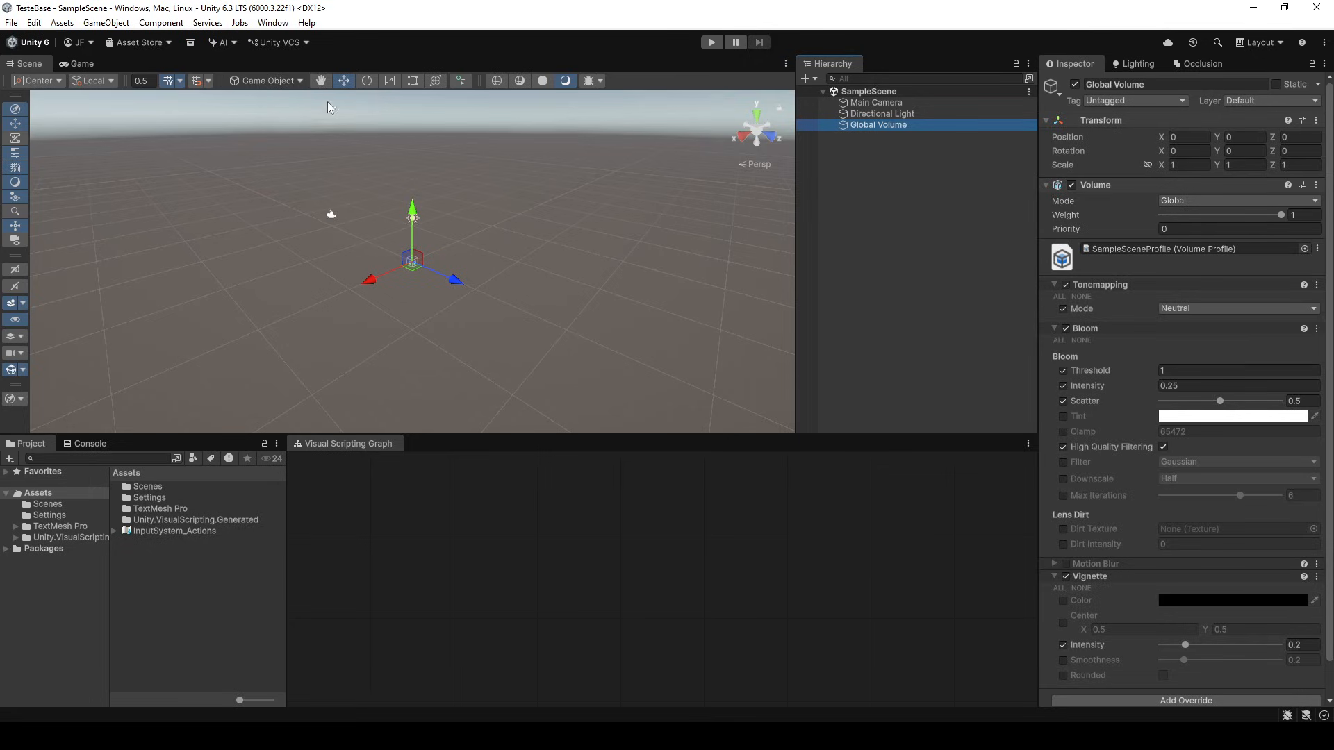
left_click(273, 23)
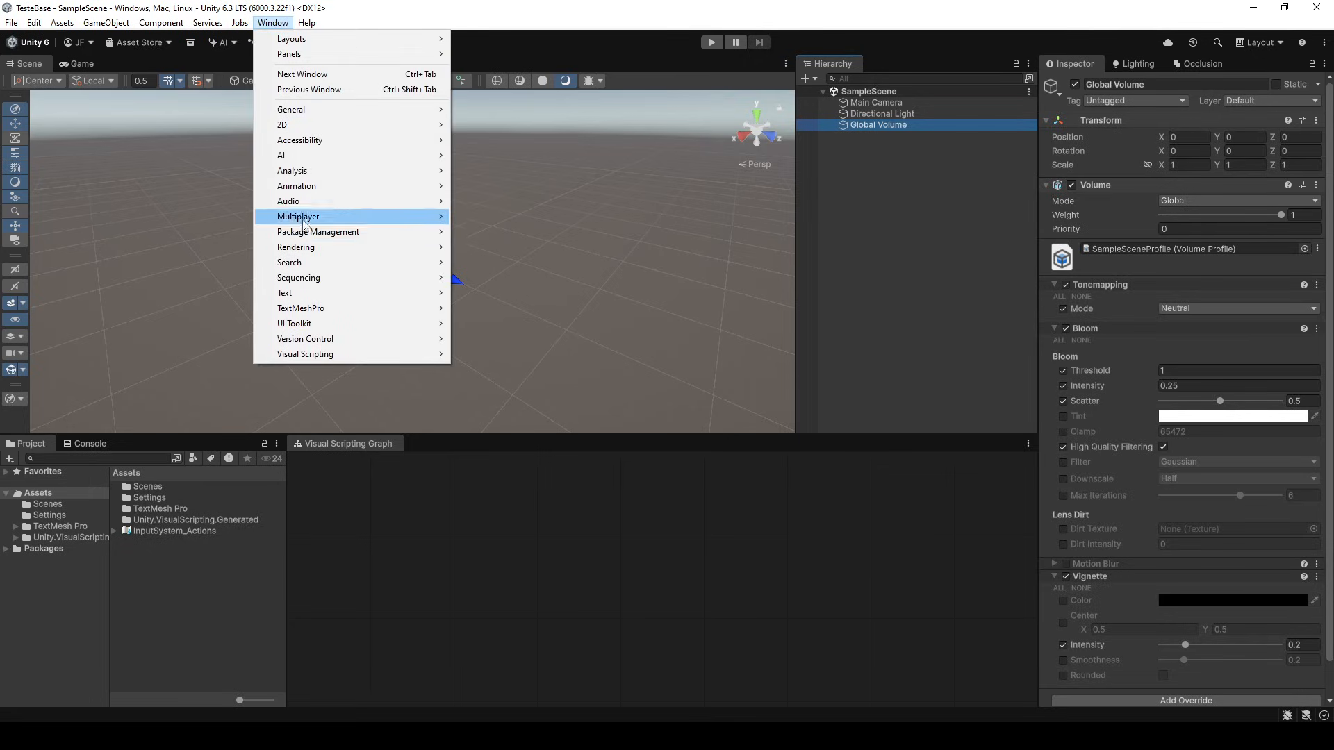
mouse_move(415, 235)
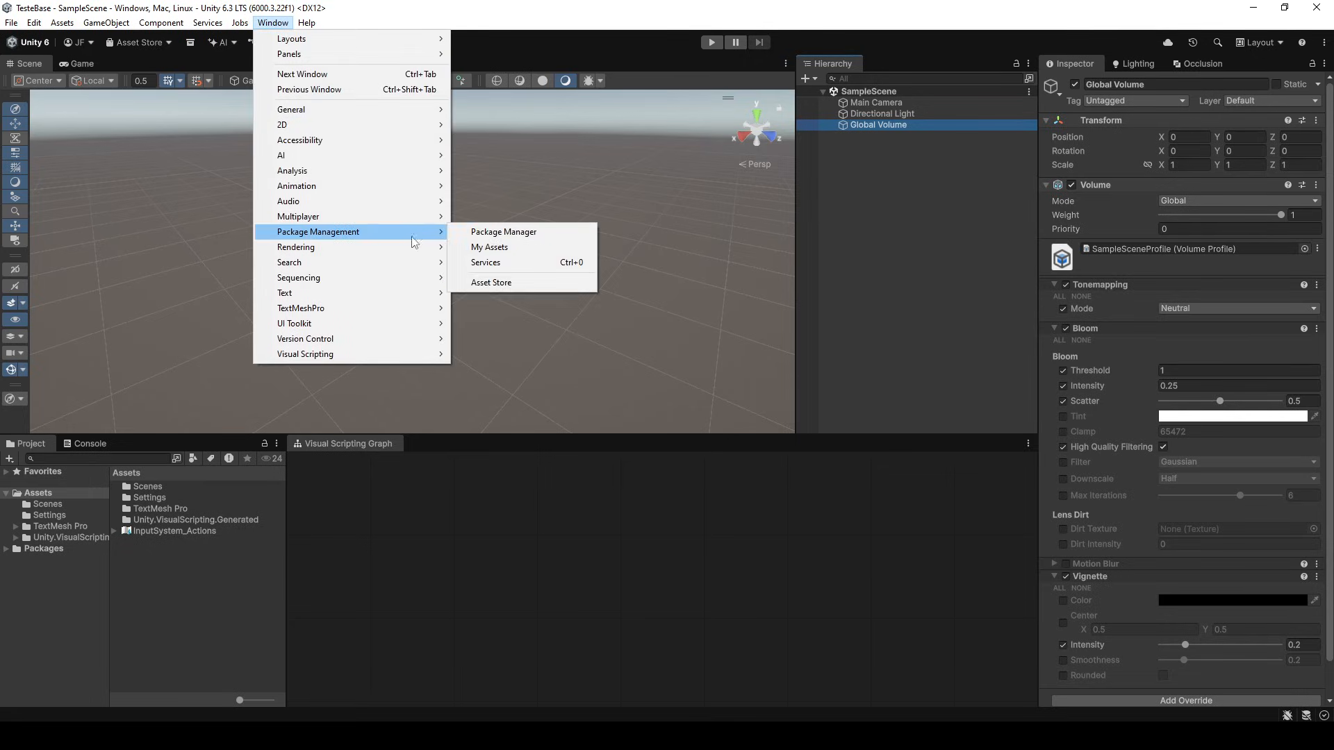
left_click(507, 234)
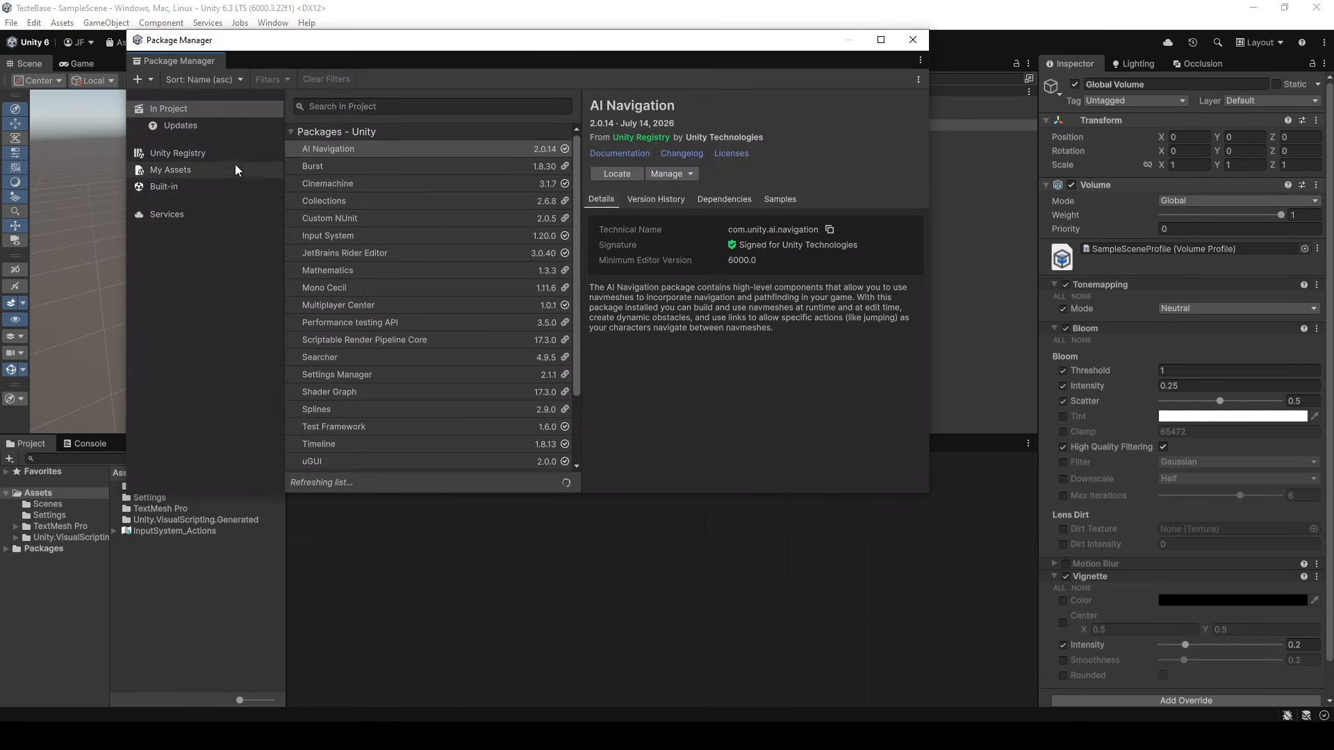
left_click(440, 185)
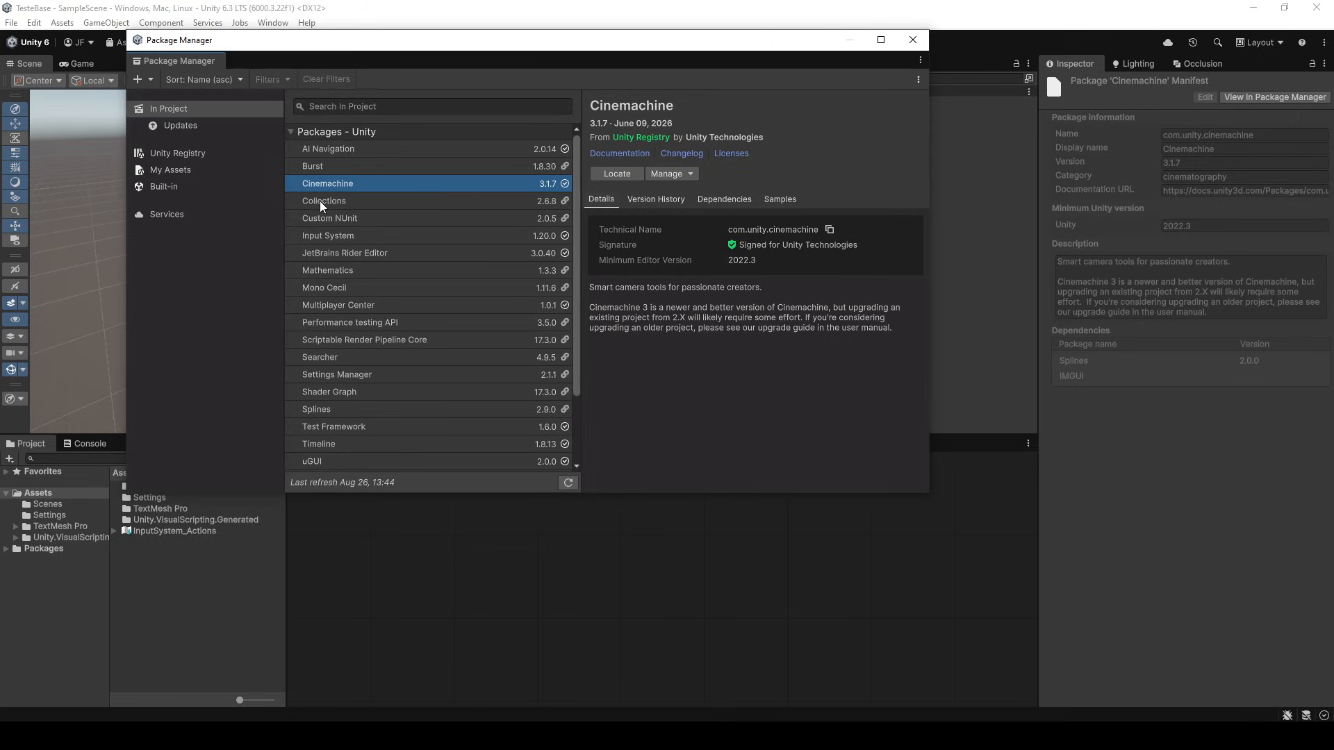
scroll(416, 264, "down", 3)
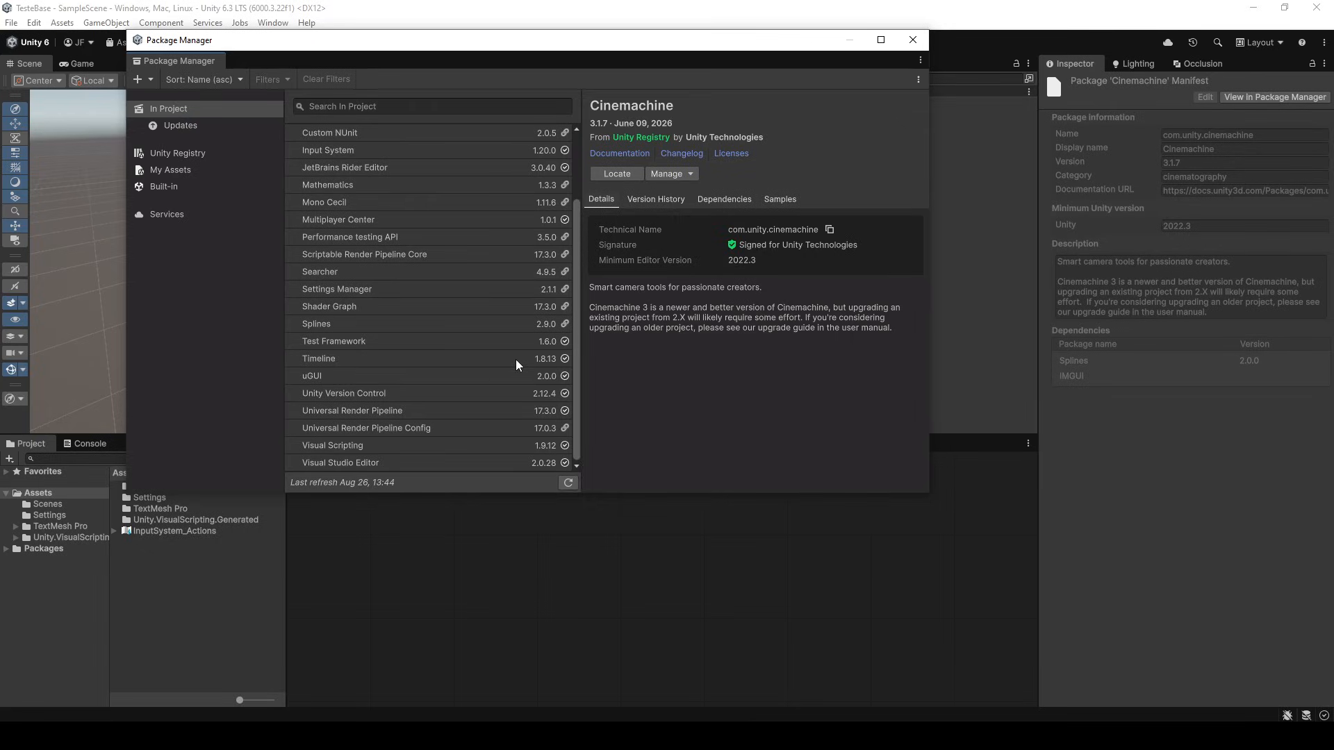
scroll(516, 360, "up", 3)
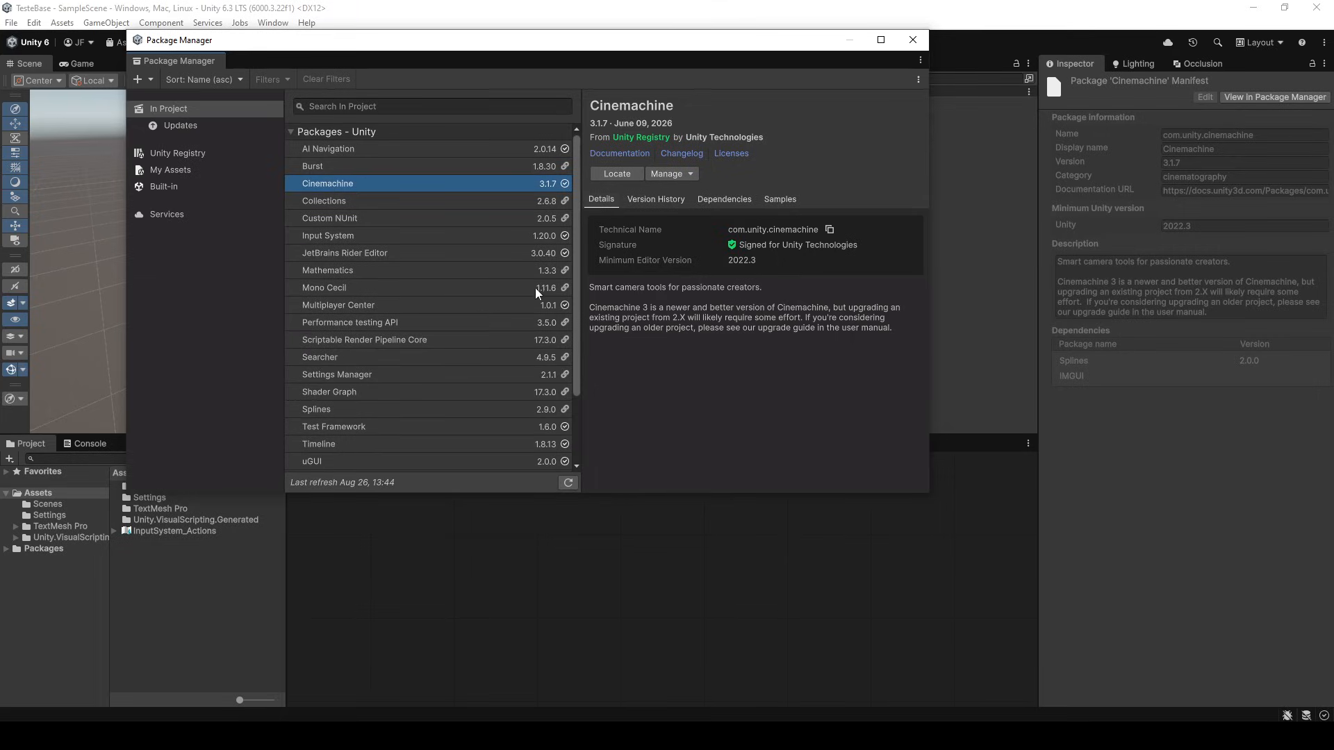
left_click(913, 40)
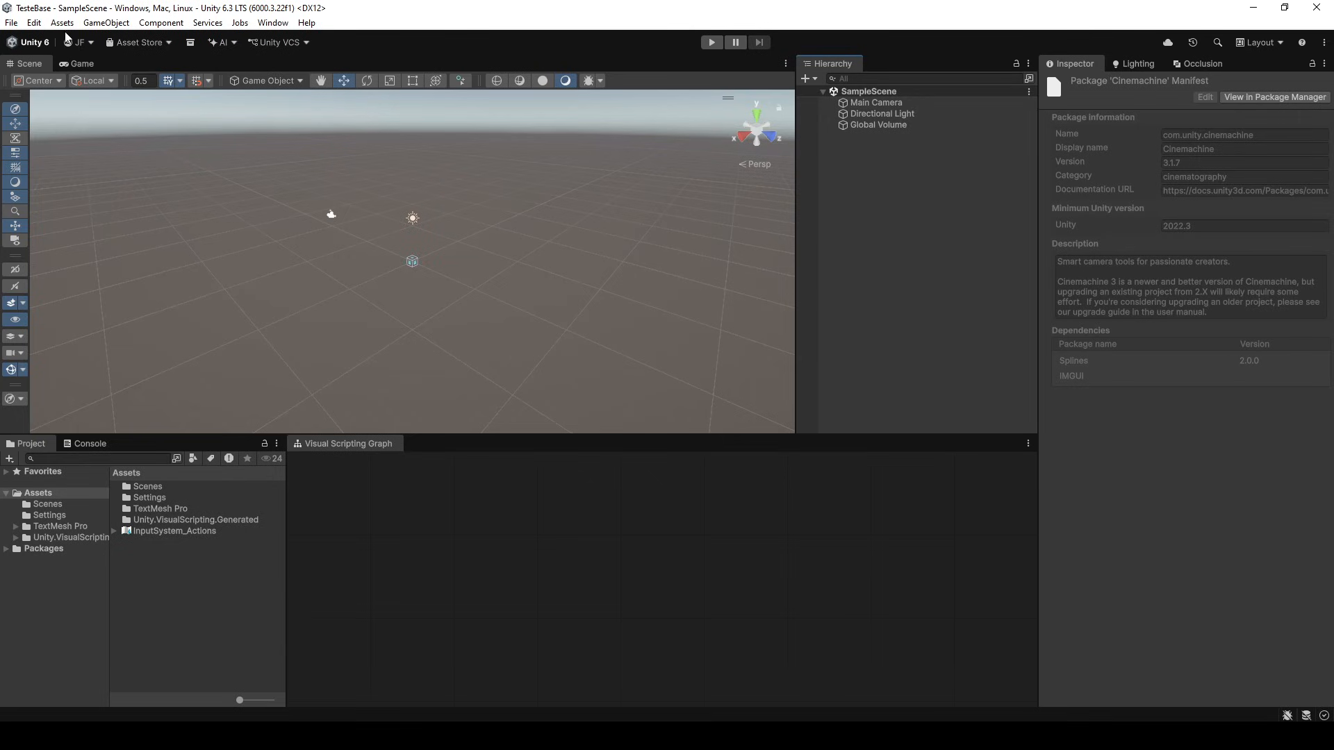
Step: Review the Player, Quality, TextMesh Pro and Visual Scripting pages of the project settings
left_click(34, 22)
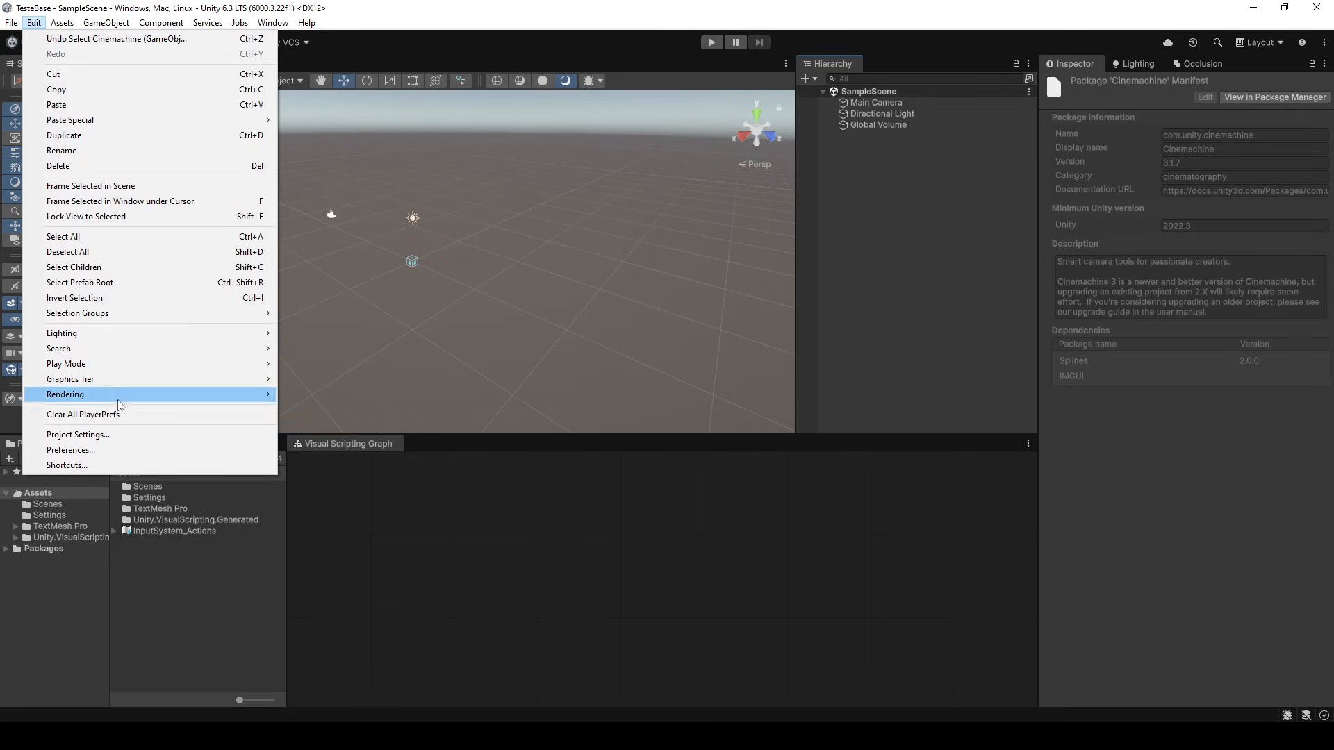
left_click(123, 435)
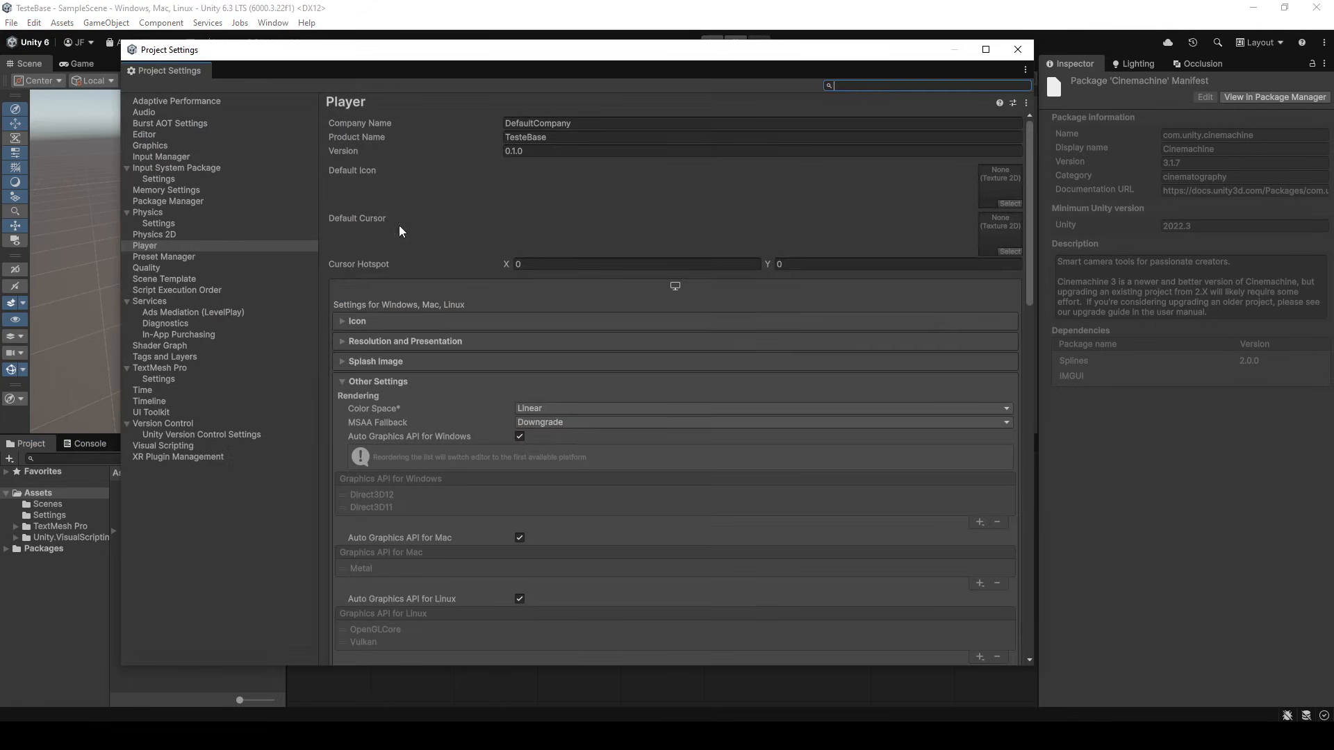
left_click(168, 267)
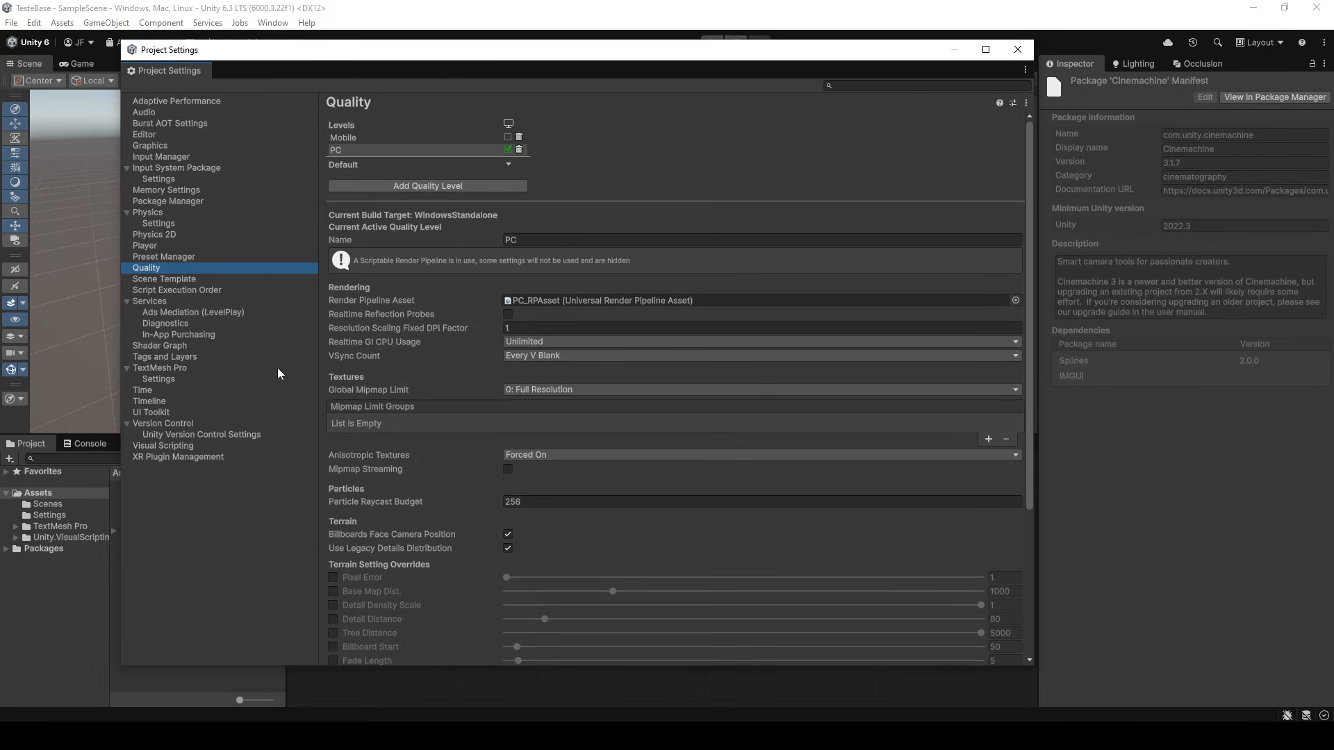
left_click(181, 370)
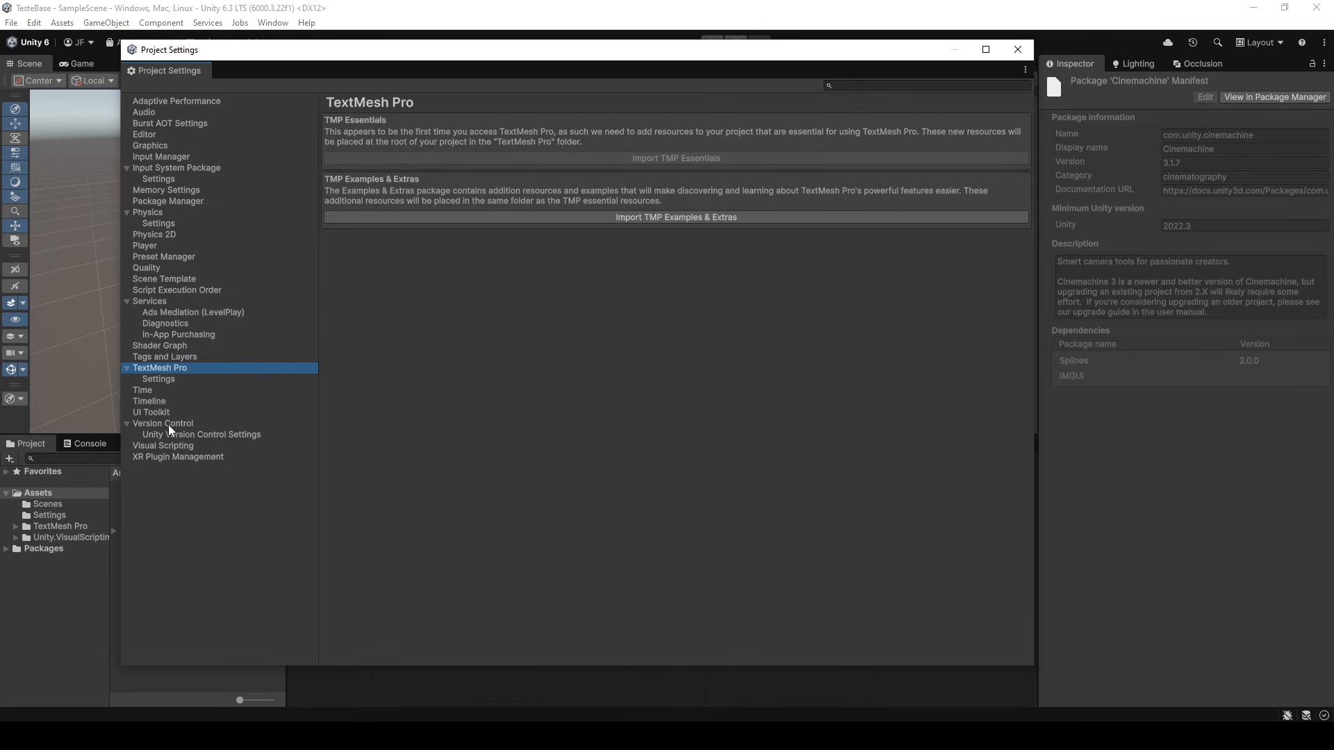
left_click(161, 447)
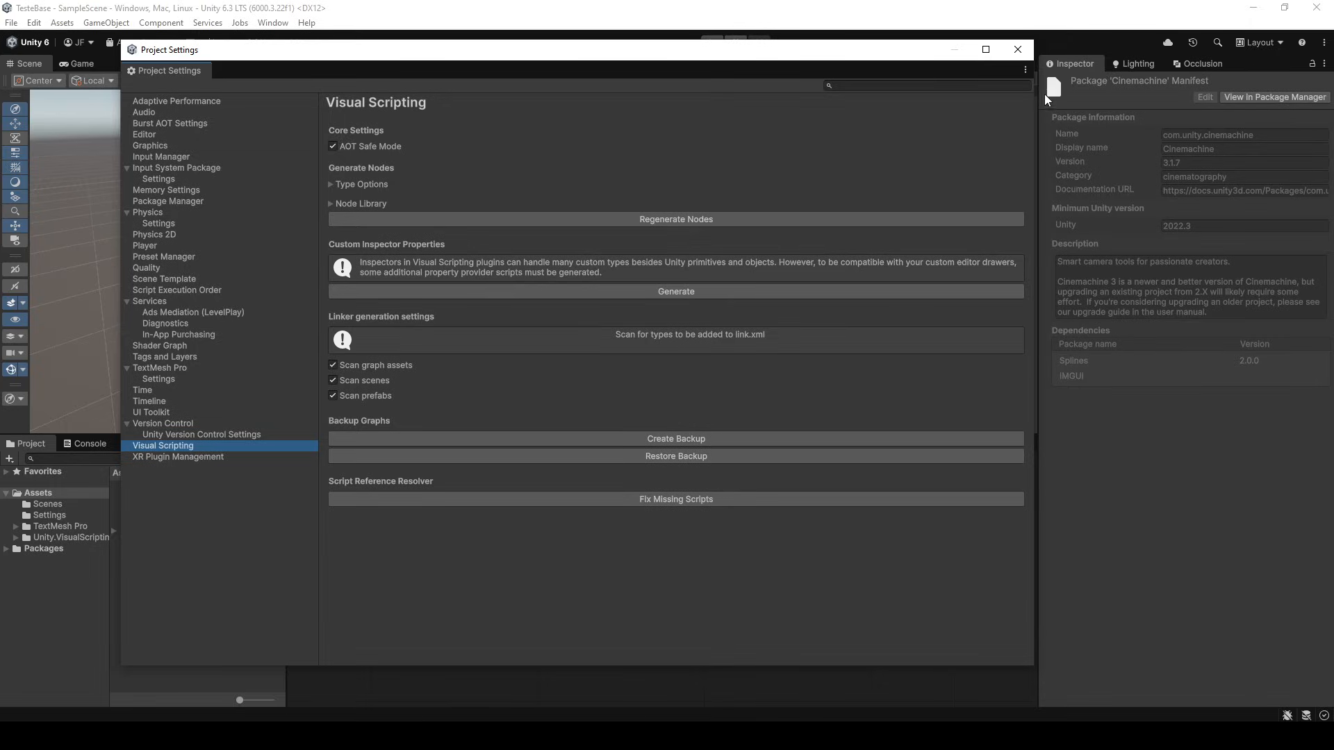
left_click(1018, 50)
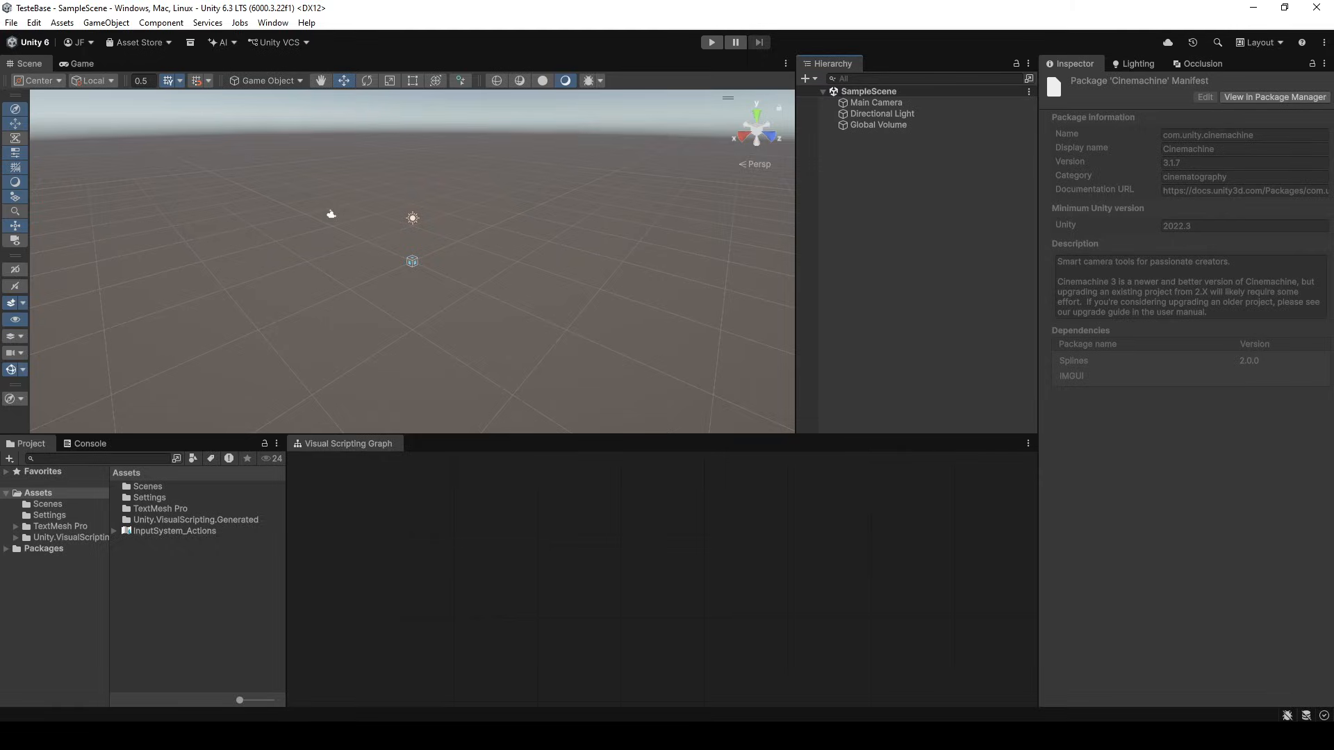
Step: Switch to Unity Hub and review the custom templates and the new template's source project selection without creating one
left_click(737, 737)
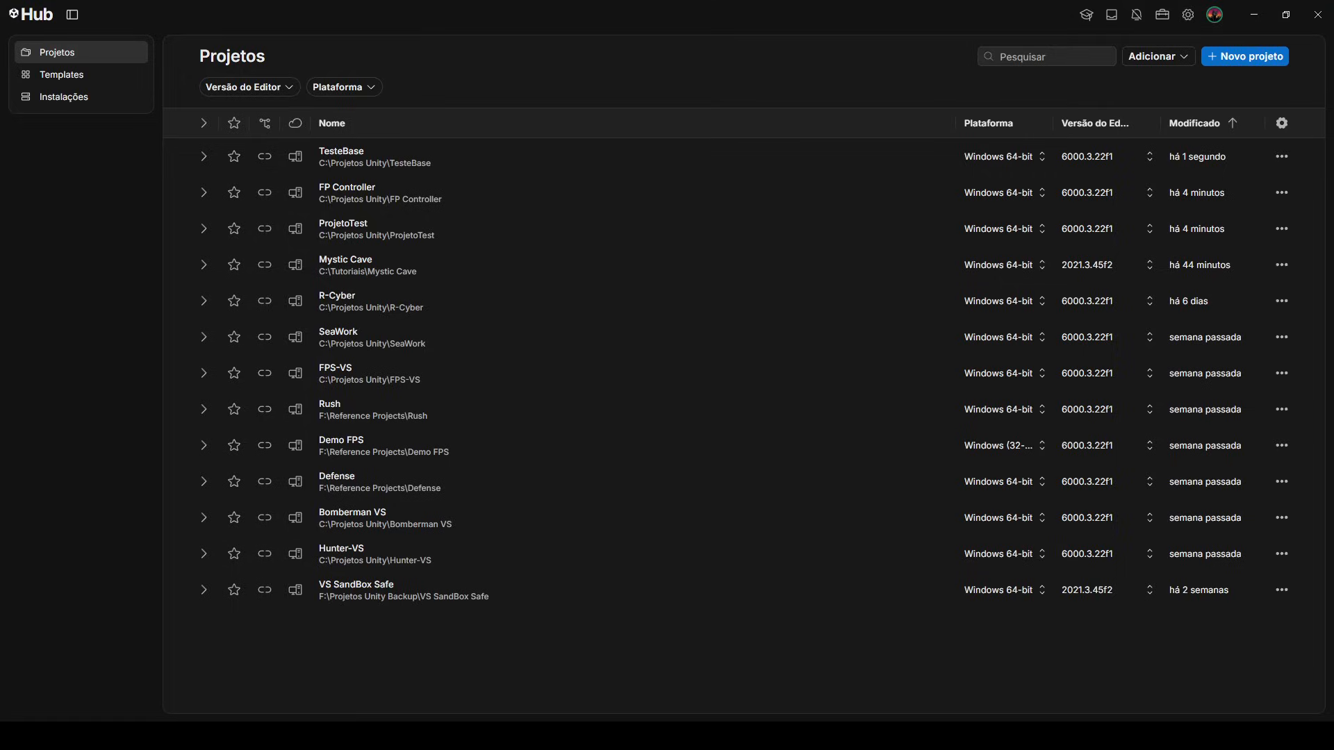
left_click(53, 75)
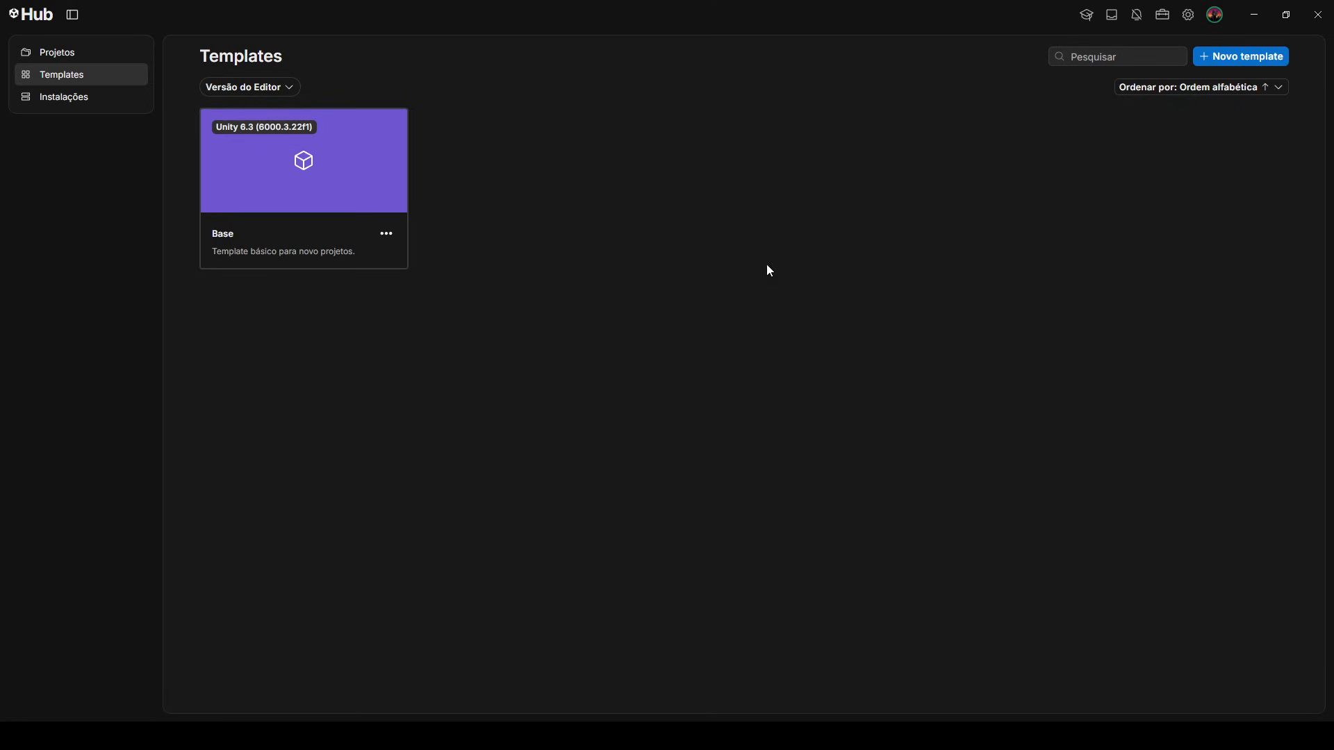
left_click(1240, 56)
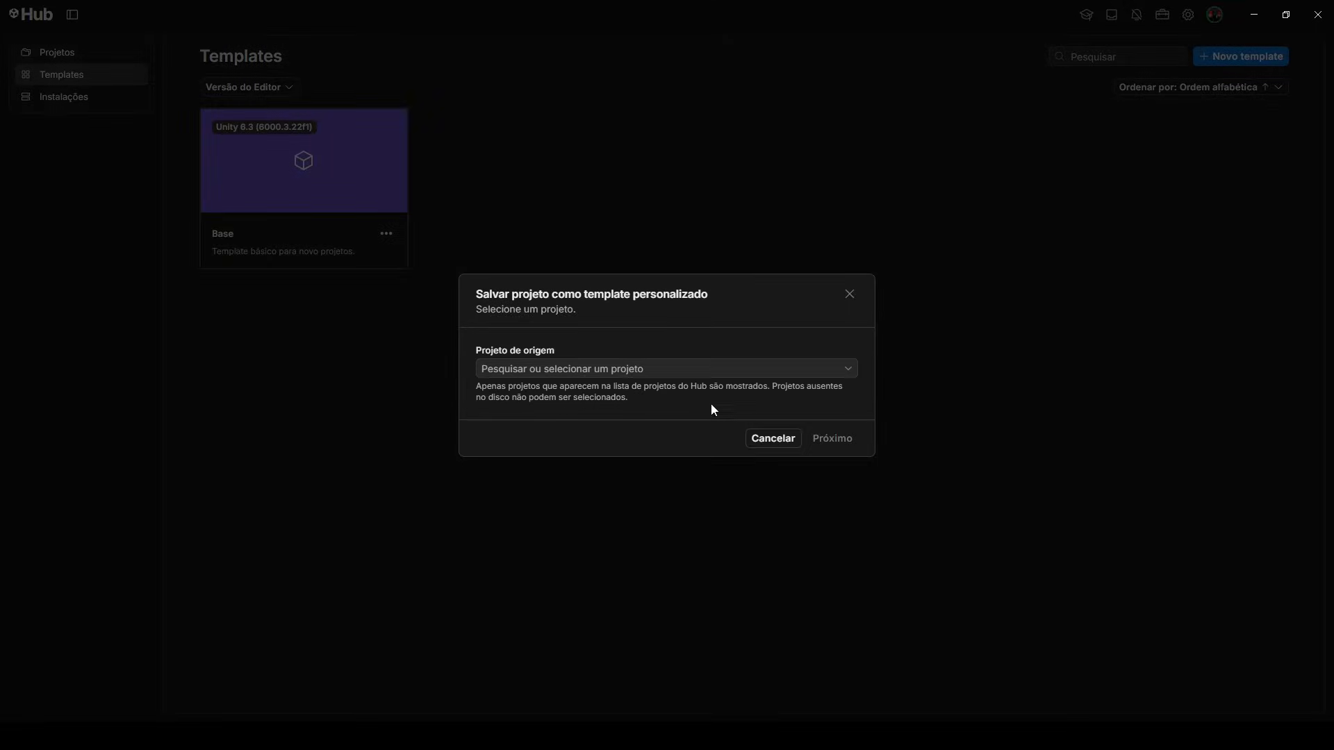
left_click(761, 367)
left_click(985, 276)
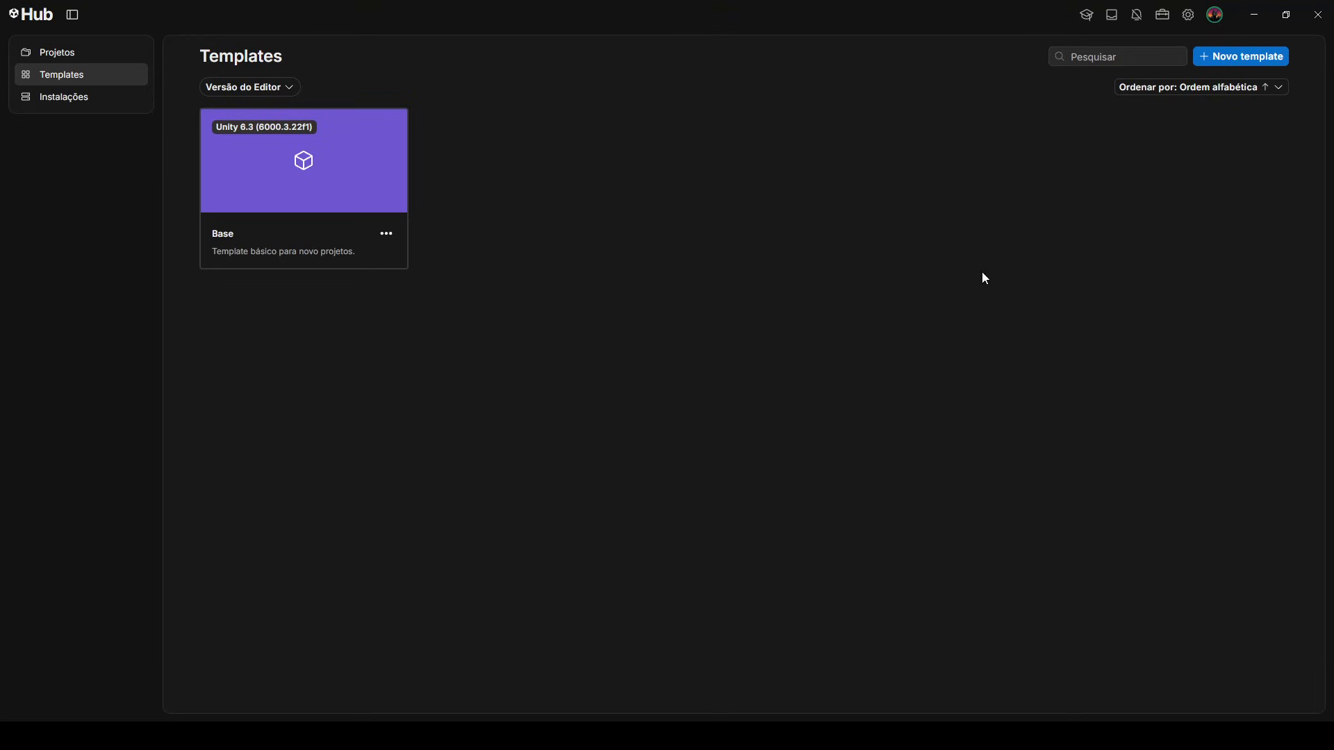